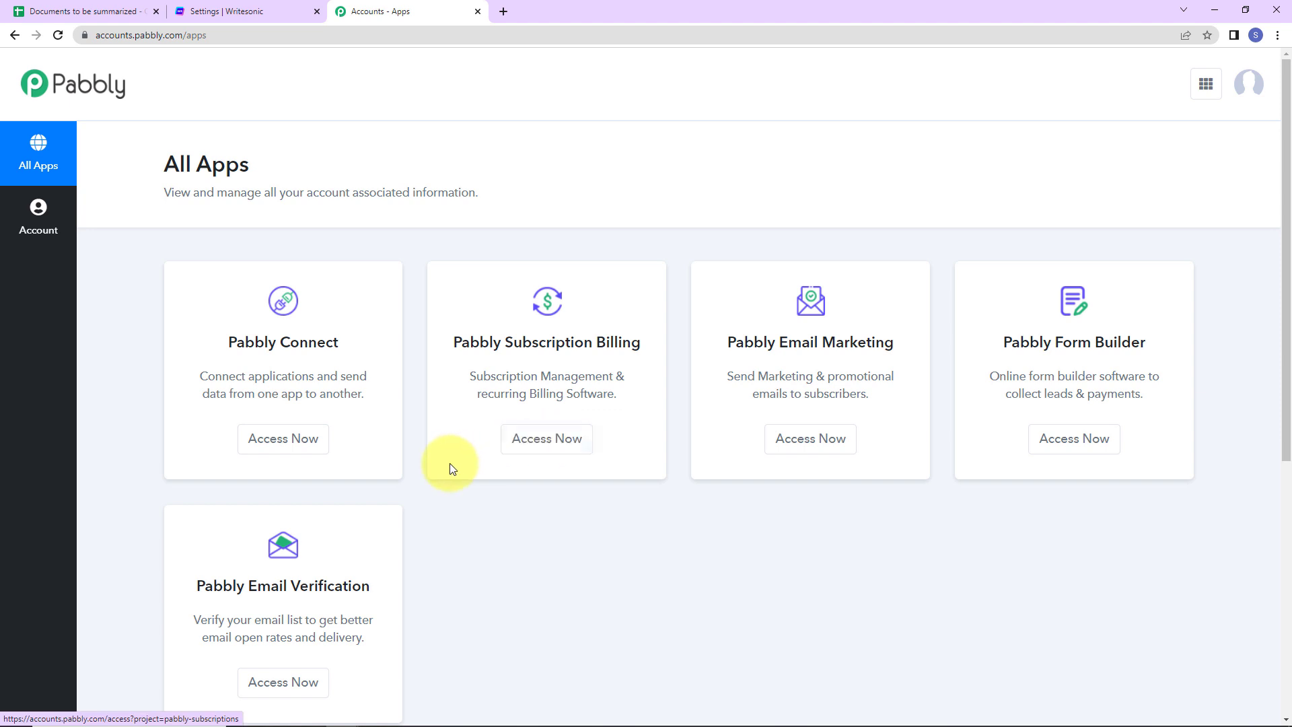
# Step: Open Pabbly Connect and create a workflow named "Generate Document Summary using Writesonic"
pyautogui.click(302, 452)
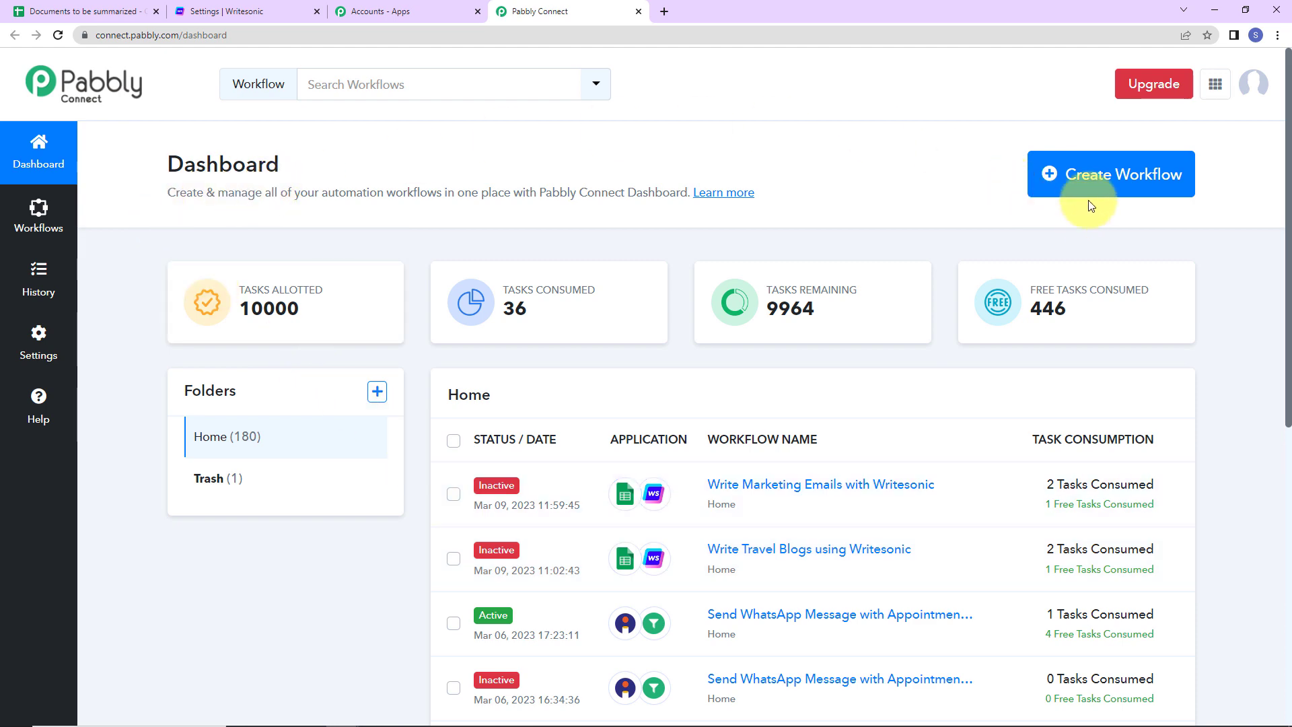
pyautogui.click(1139, 180)
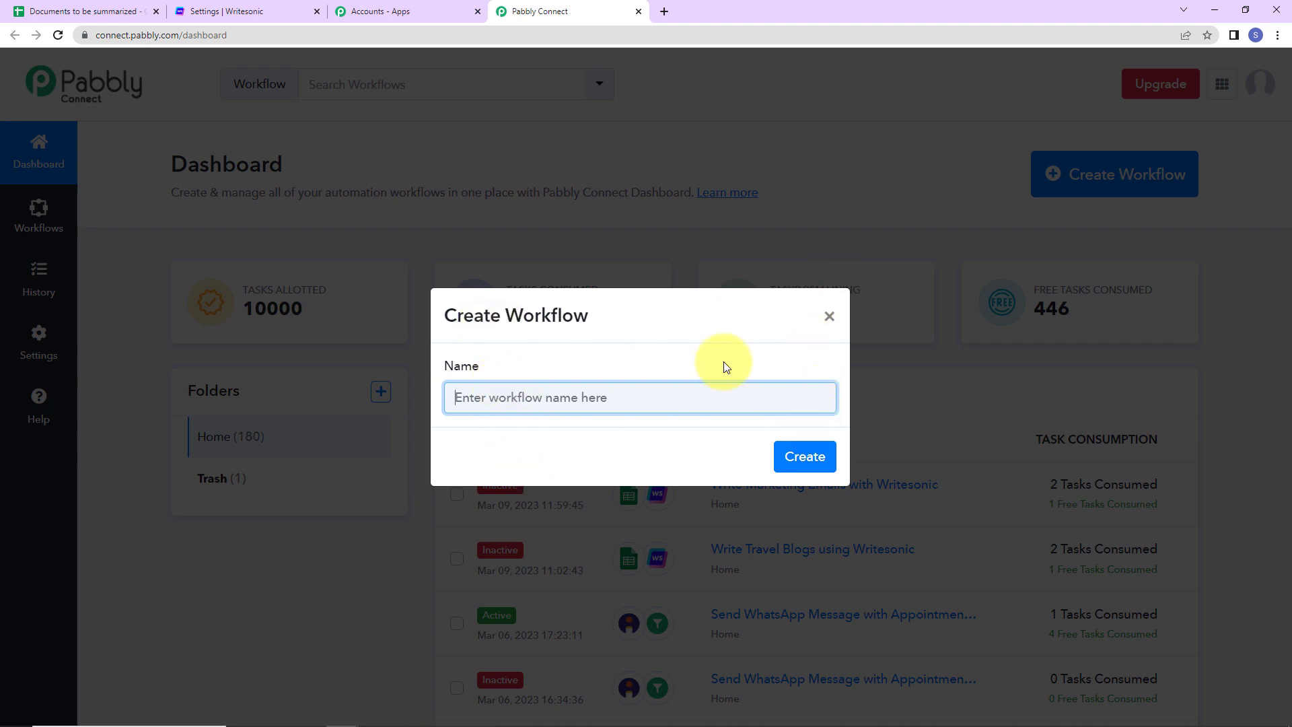
pyautogui.write('Generate Document Summary using Writesonic')
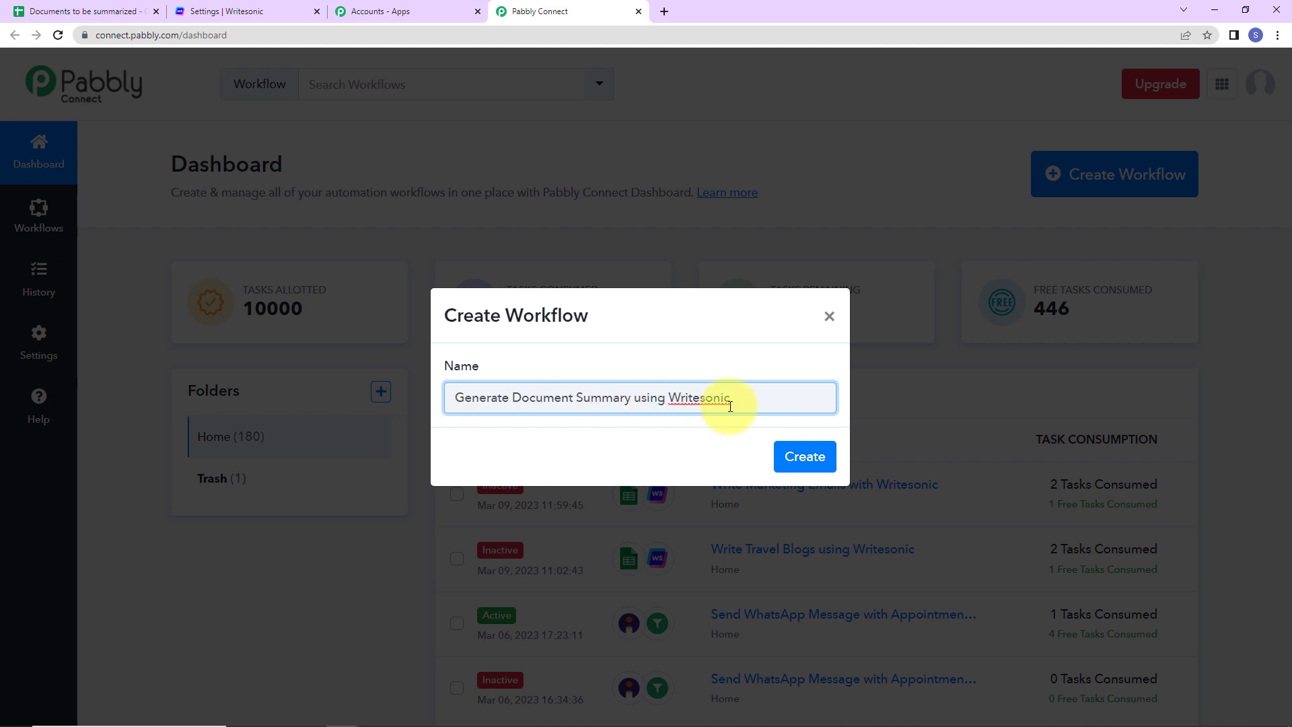
pyautogui.click(803, 456)
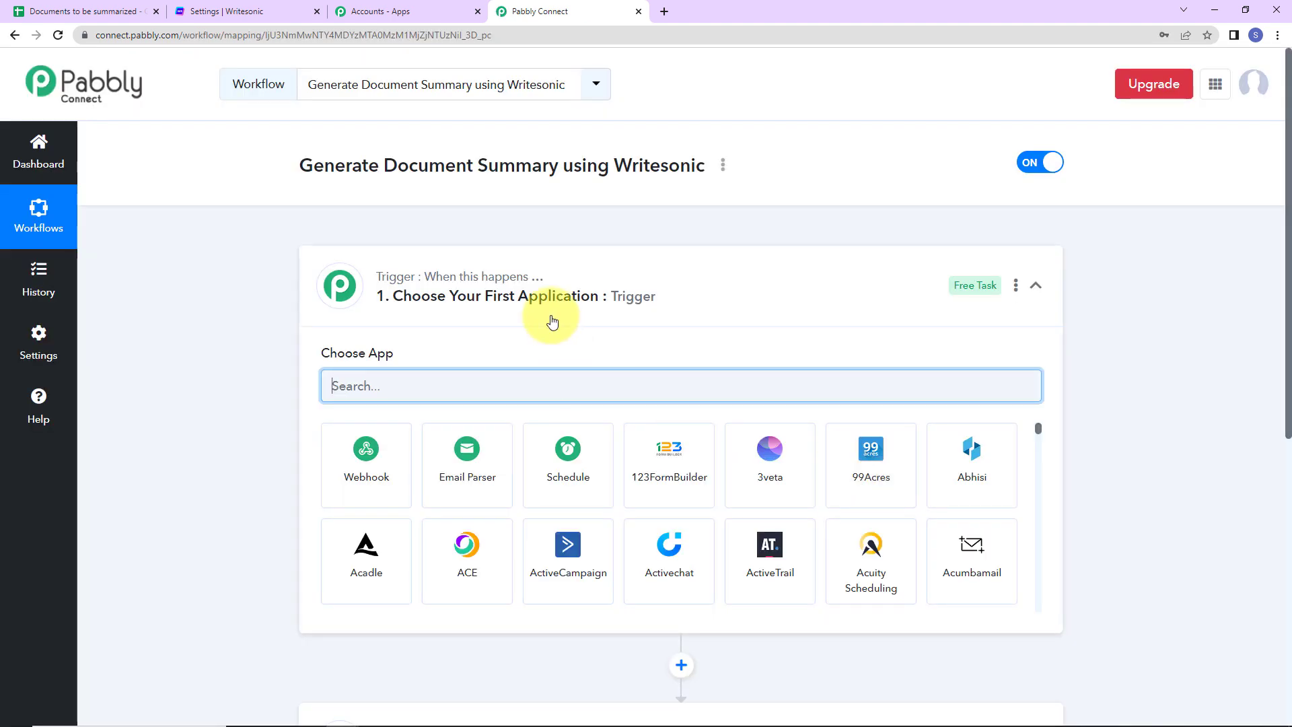
# Step: Set the workflow's trigger to Google Sheets with the event New or Updated Spreadsheet Row
pyautogui.scroll(-2, 676, 316)
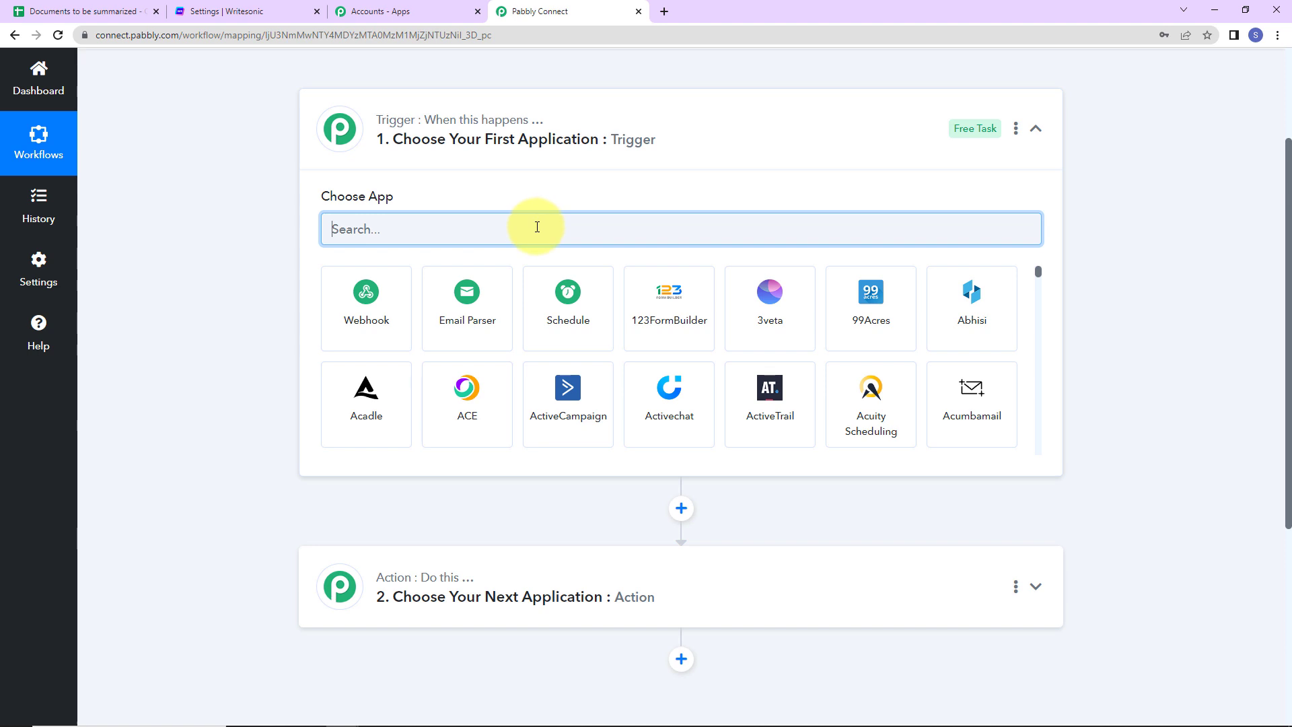
pyautogui.write('google')
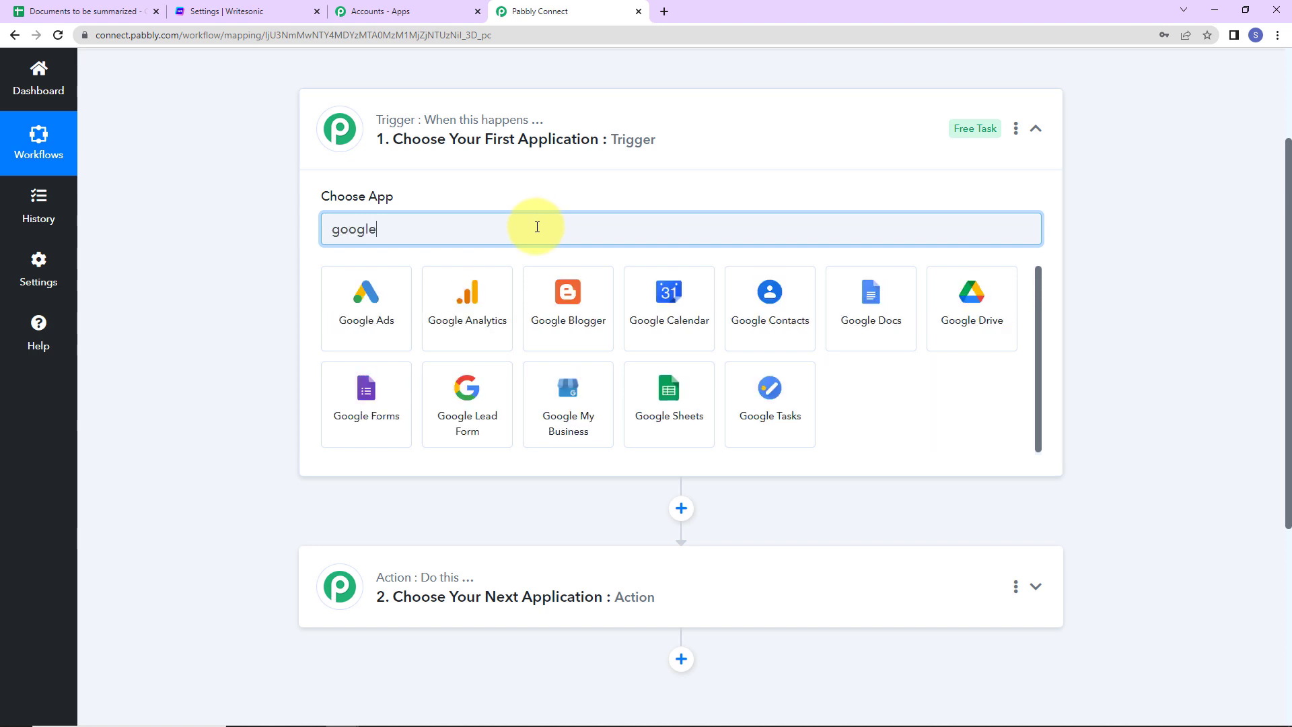
pyautogui.click(656, 385)
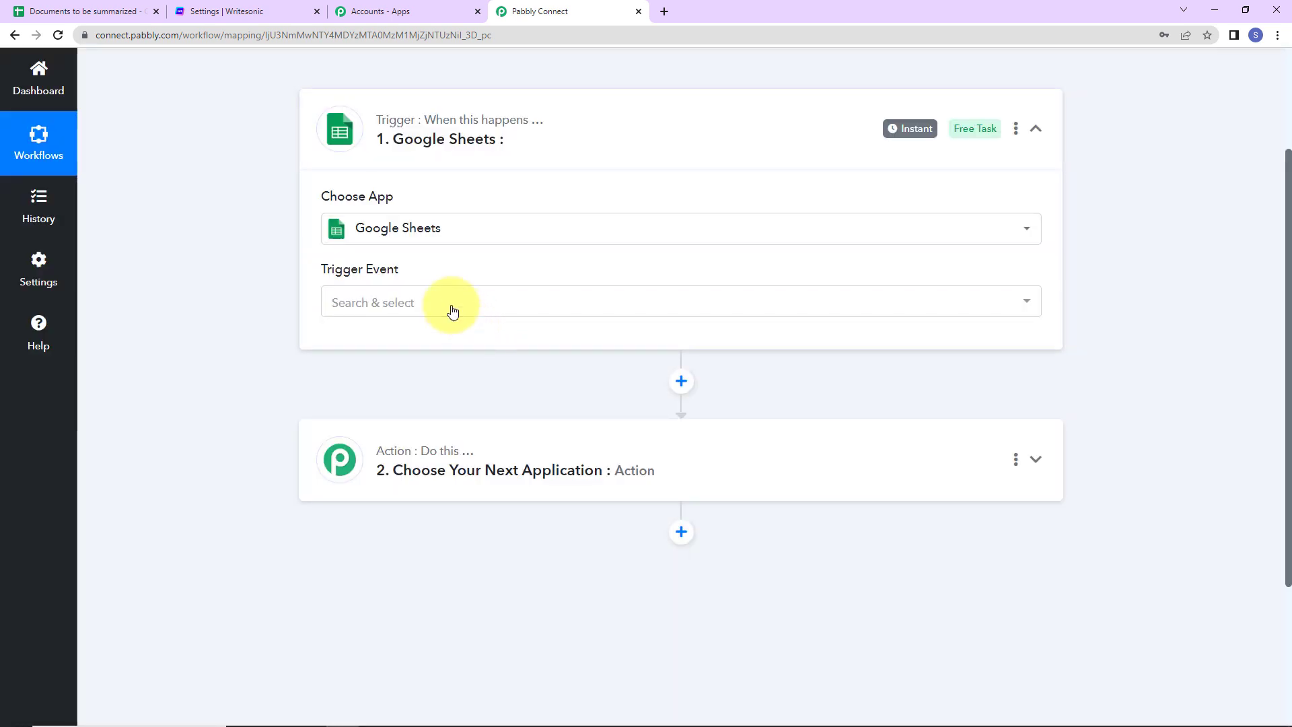
pyautogui.click(451, 310)
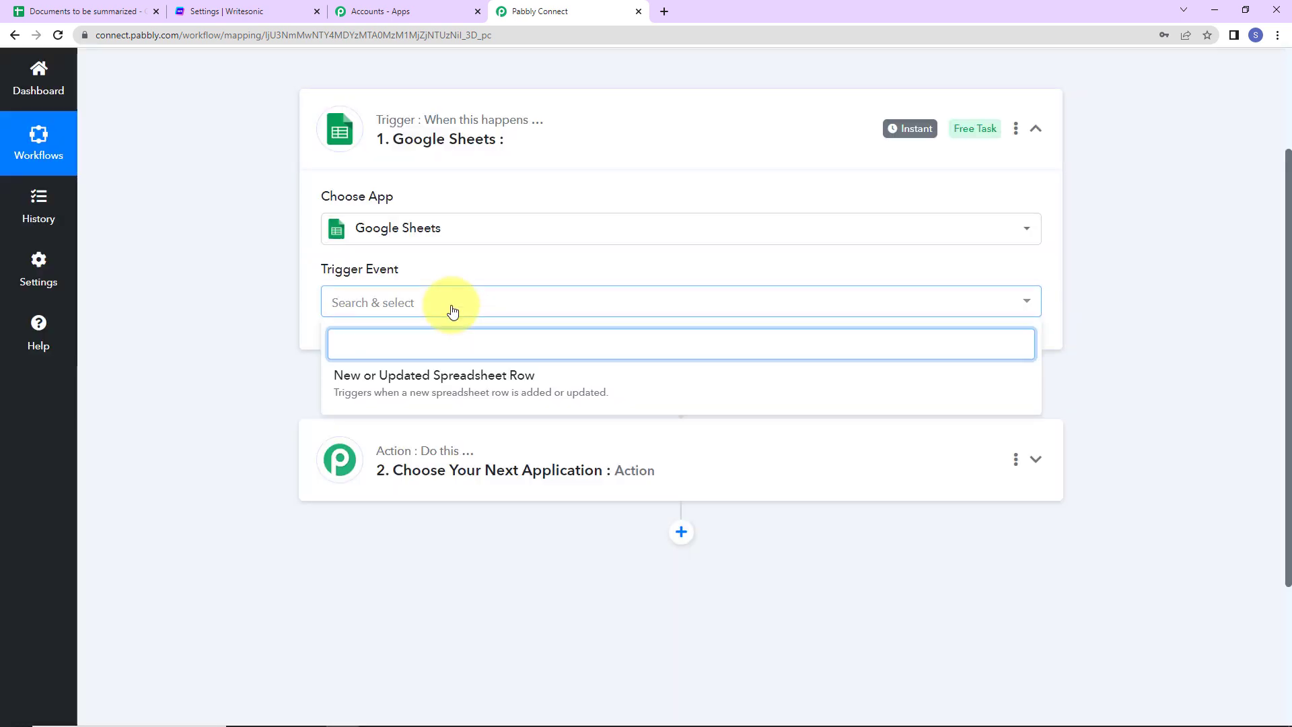
pyautogui.click(441, 376)
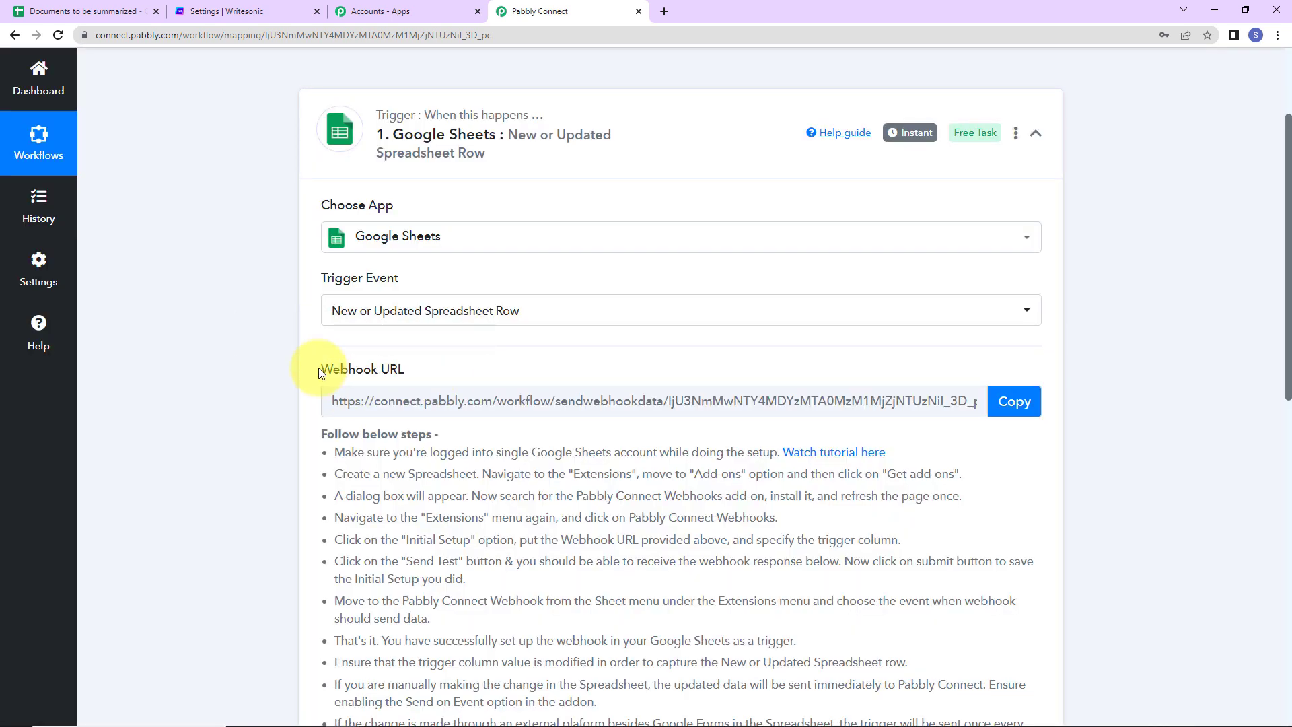
# Step: Copy the trigger's webhook URL and switch to the "Documents to be summarized" spreadsheet in Google Sheets
pyautogui.moveTo(317, 367); pyautogui.dragTo(438, 367)
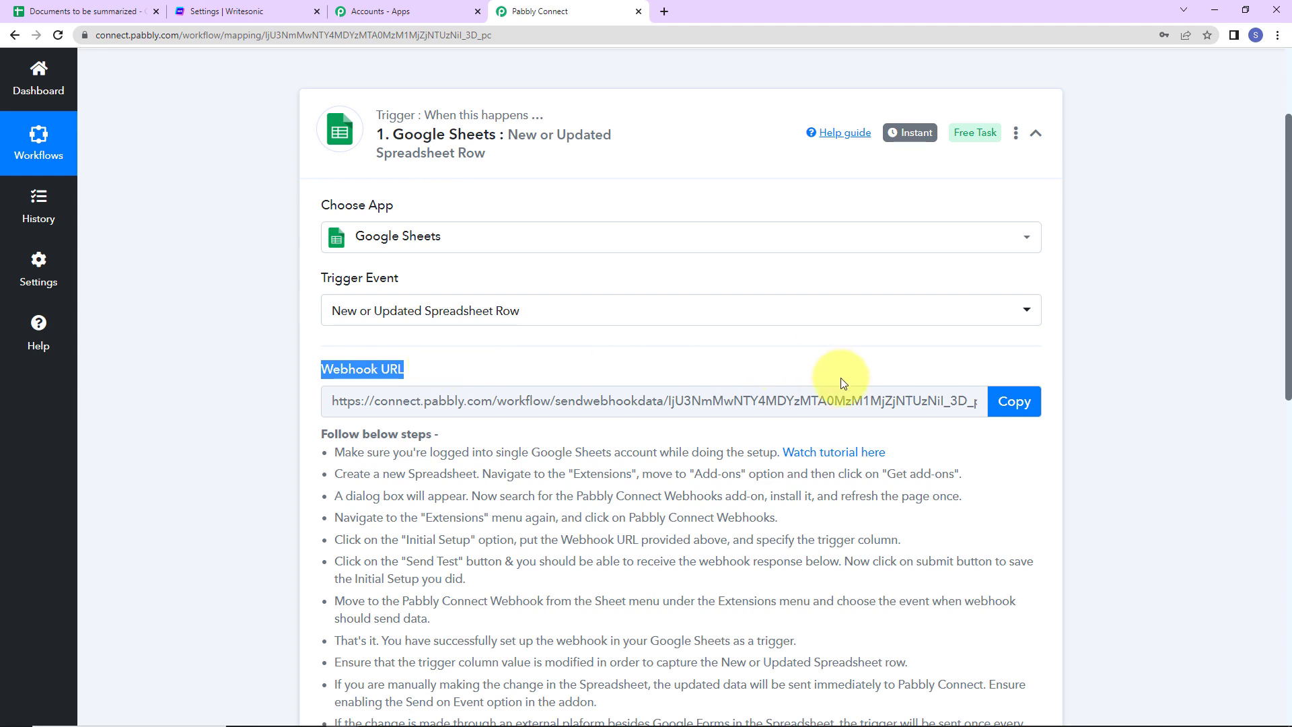
pyautogui.click(1023, 411)
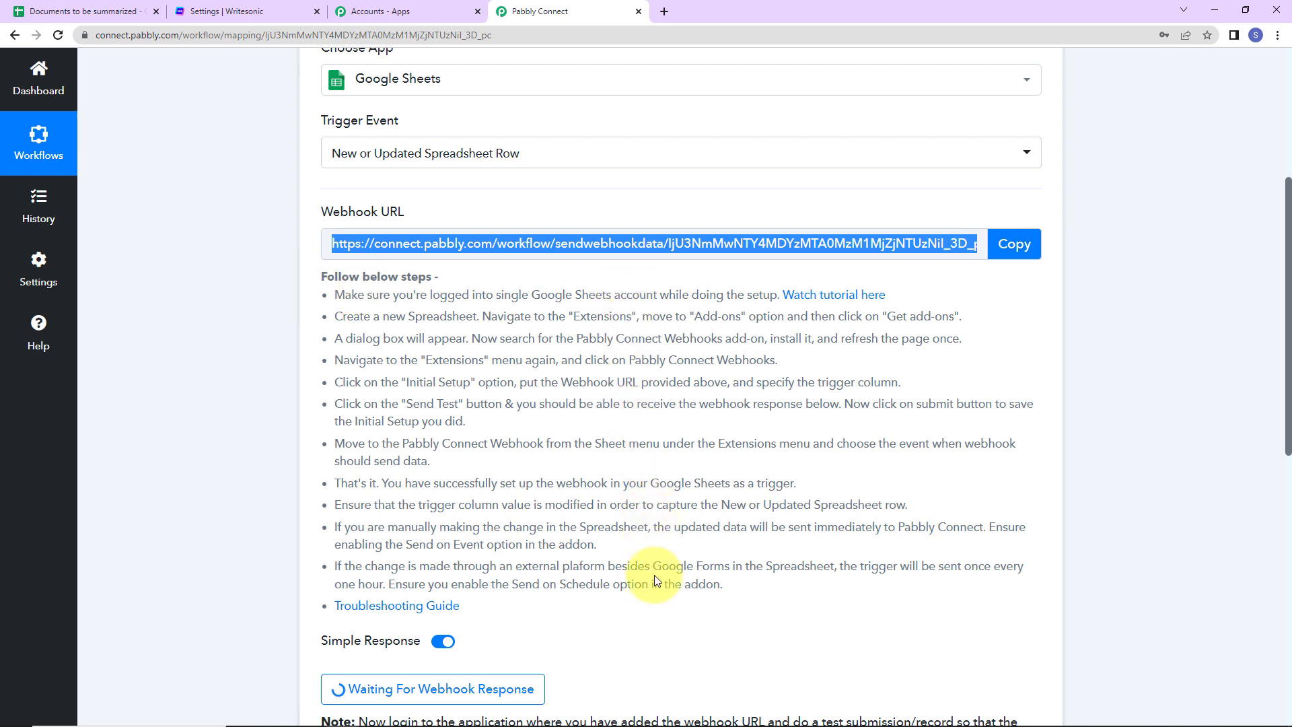
pyautogui.click(64, 12)
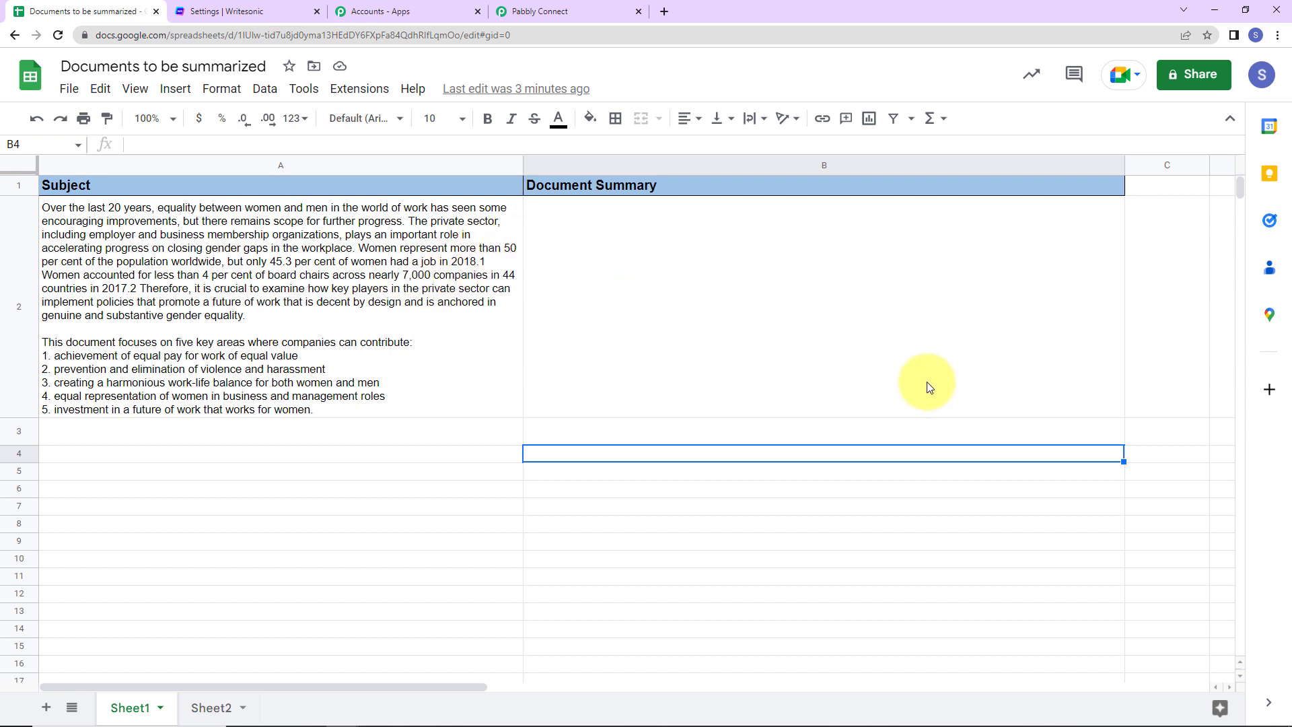
# Step: Look up the Pabbly Connect Webhooks add-on in the Google Workspace Marketplace, then reload the spreadsheet
pyautogui.click(369, 92)
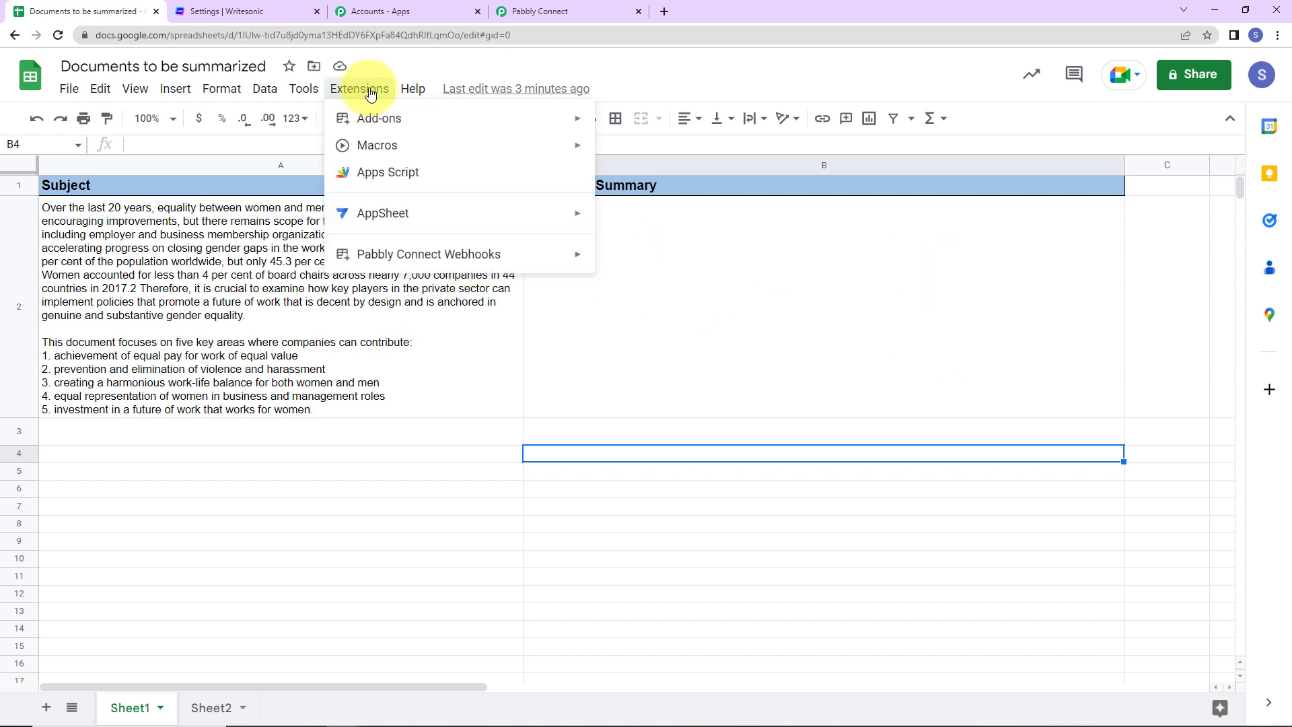
pyautogui.moveTo(425, 121)
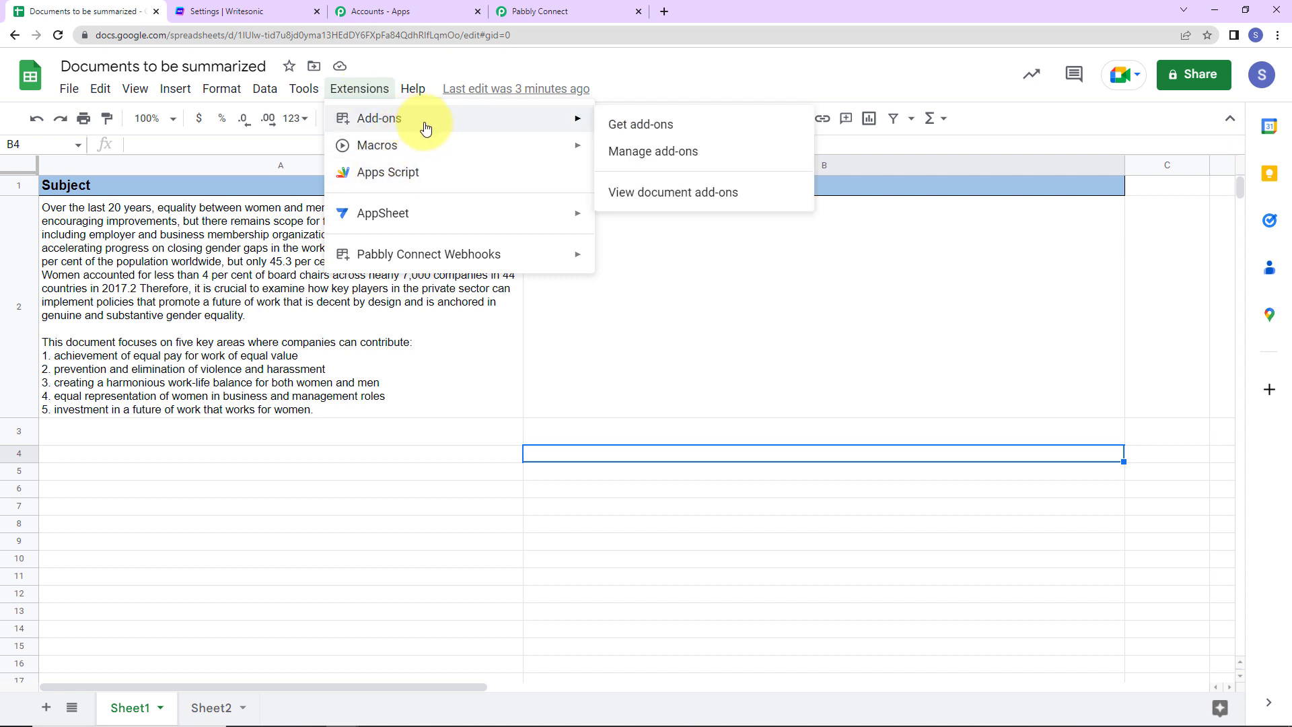
pyautogui.click(608, 135)
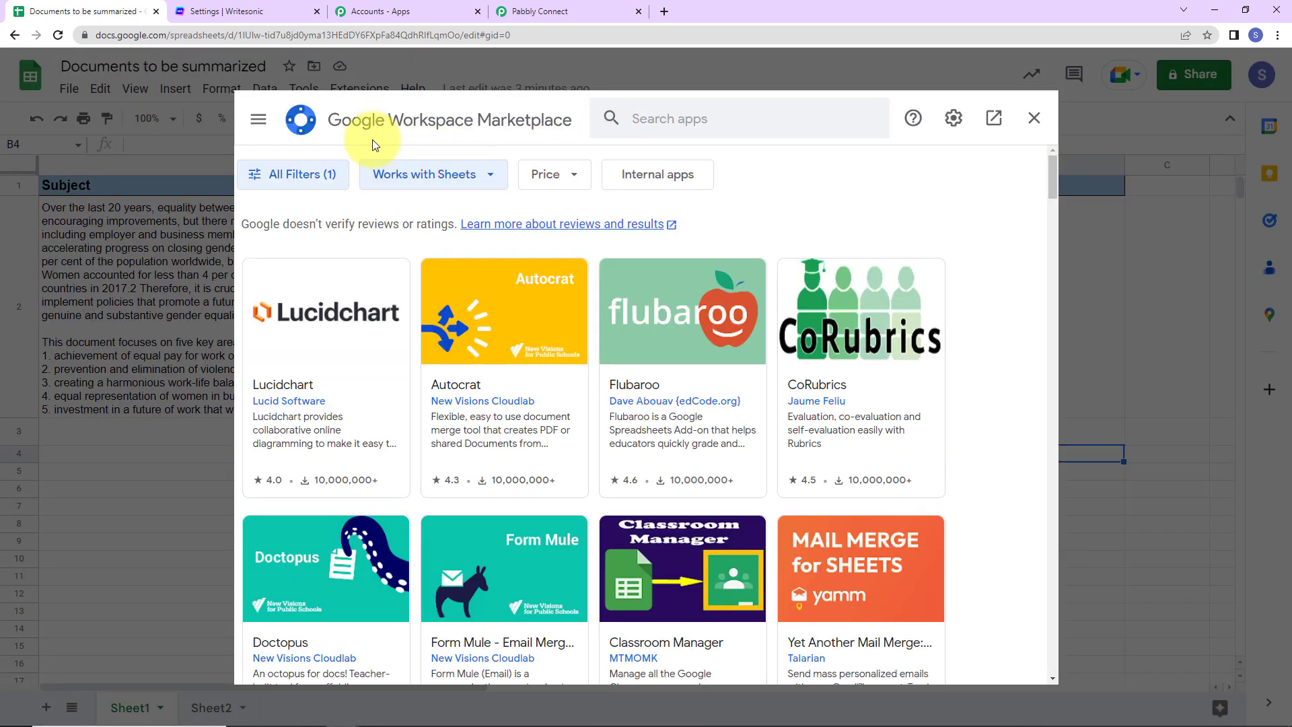
pyautogui.click(631, 121)
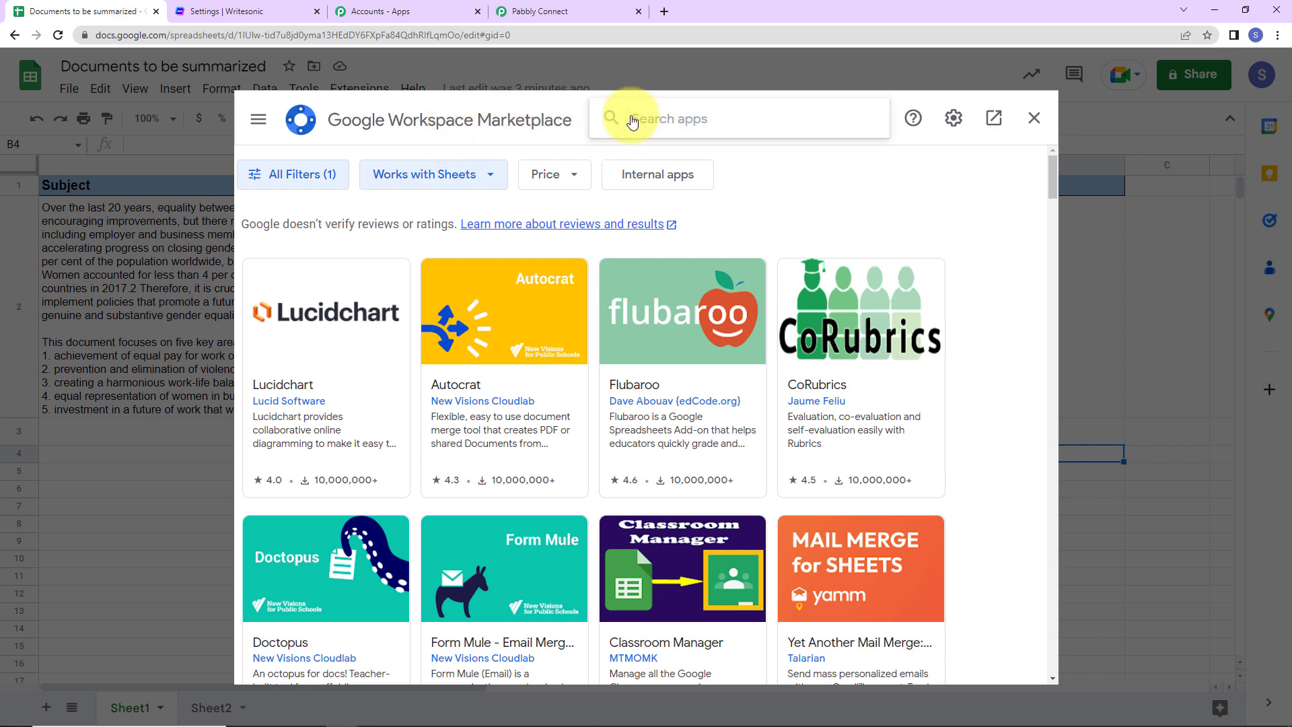
pyautogui.write('Pabbly')
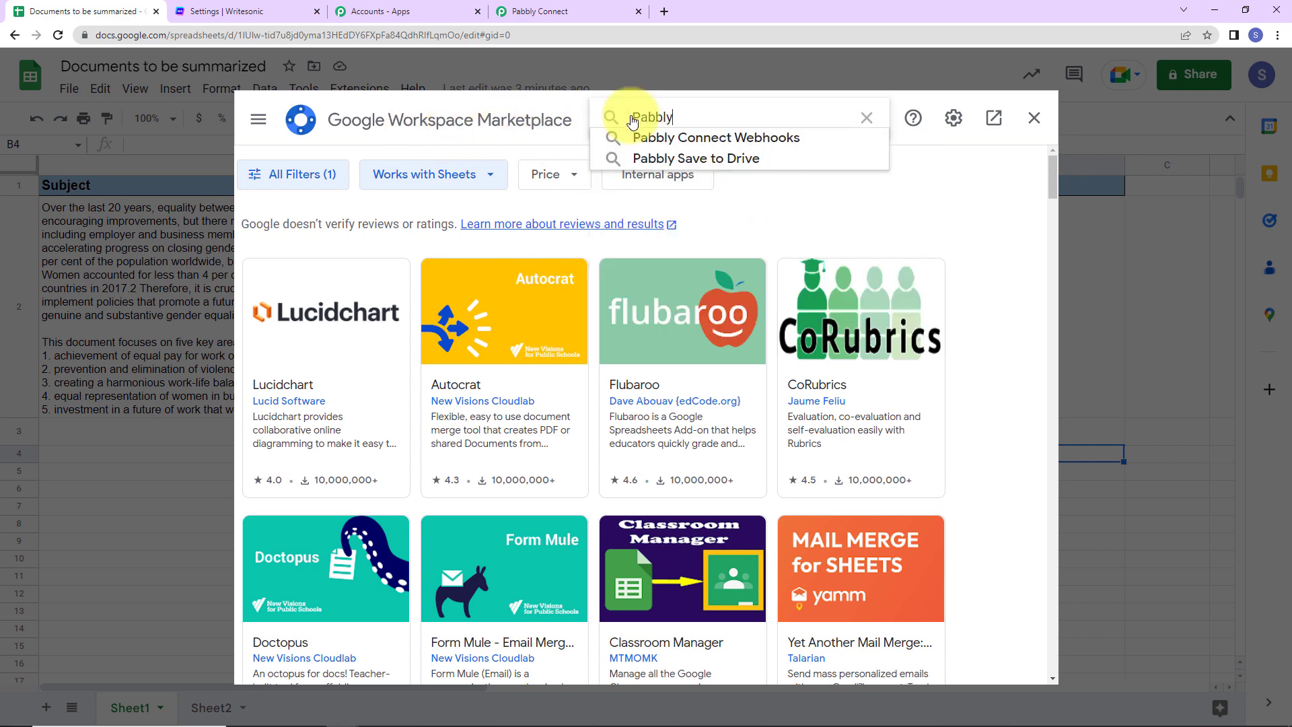
pyautogui.click(651, 137)
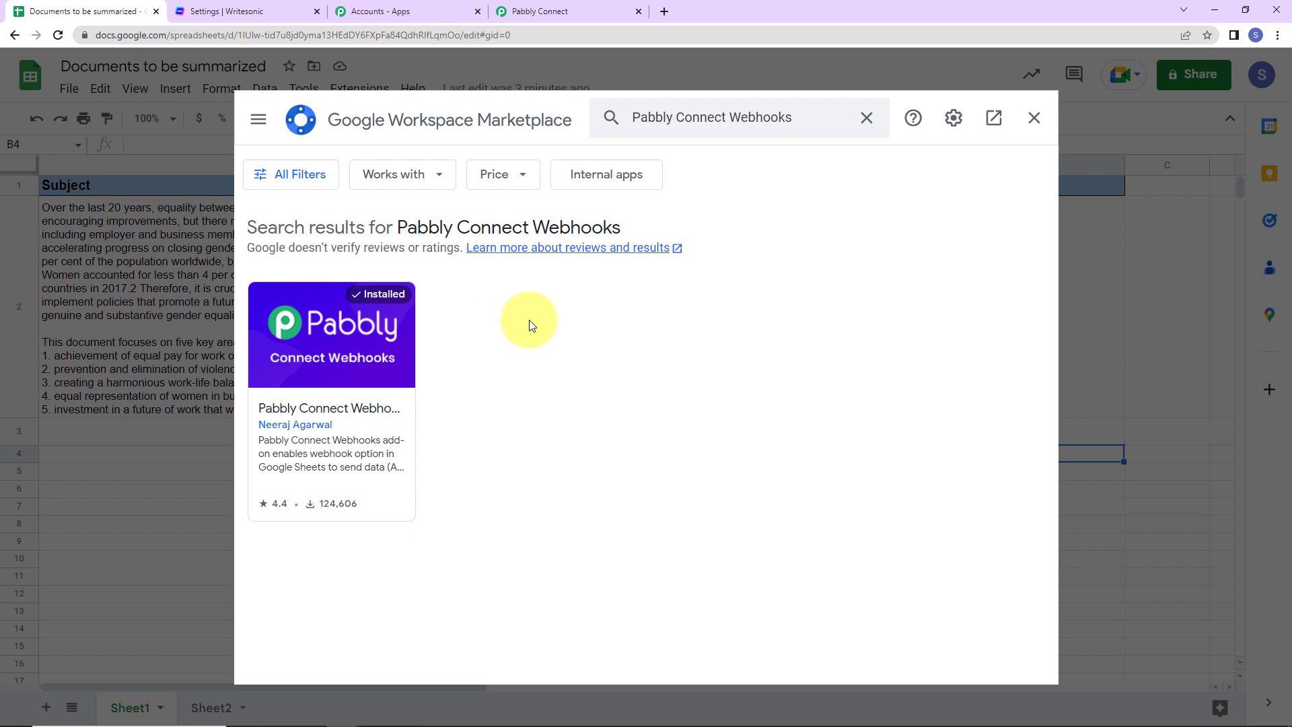
pyautogui.click(1034, 119)
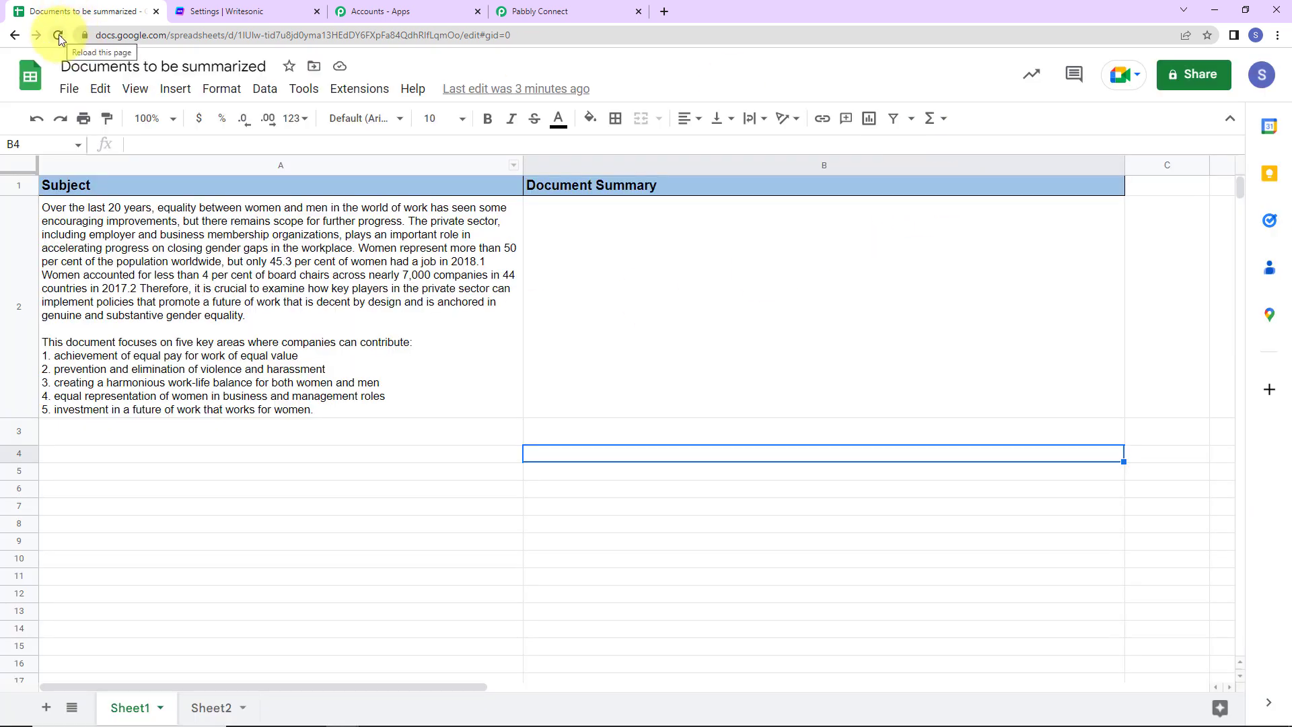
pyautogui.click(58, 35)
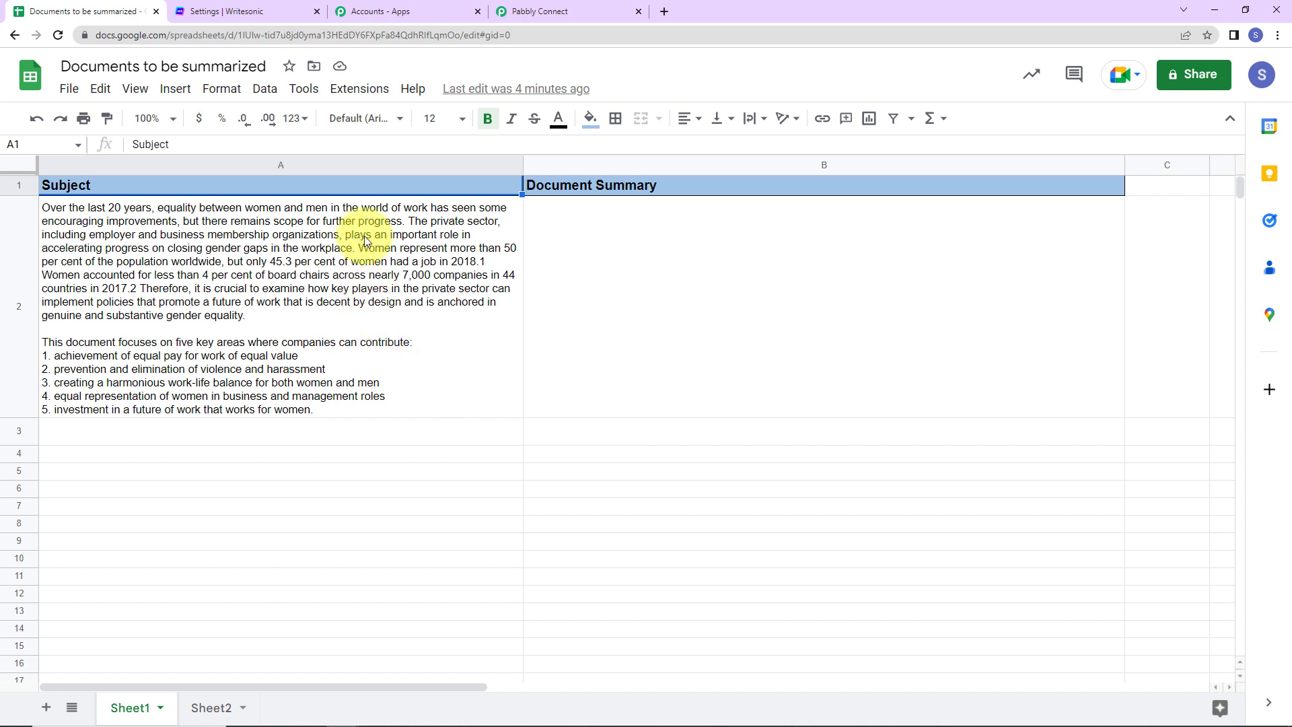
# Step: In the Pabbly Connect Webhooks initial setup for Sheet1, enter the workflow's copied webhook URL and set the trigger column to A
pyautogui.click(356, 91)
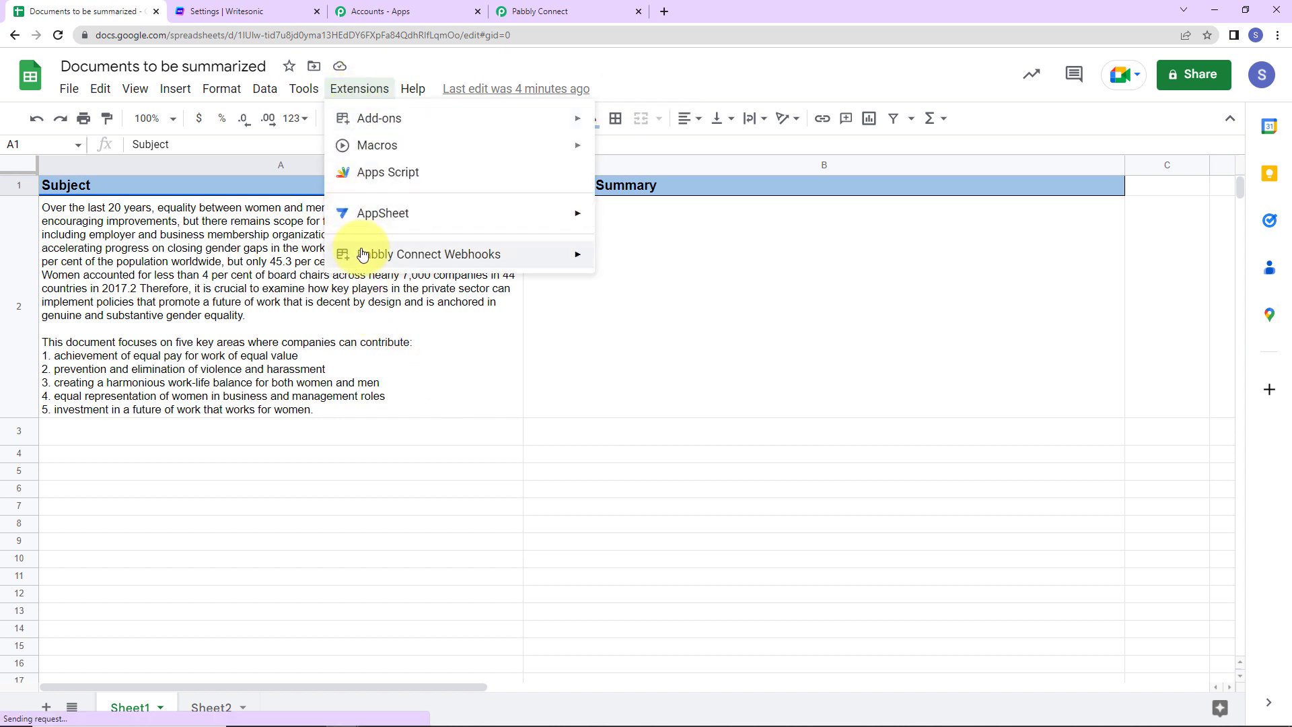
pyautogui.moveTo(438, 268)
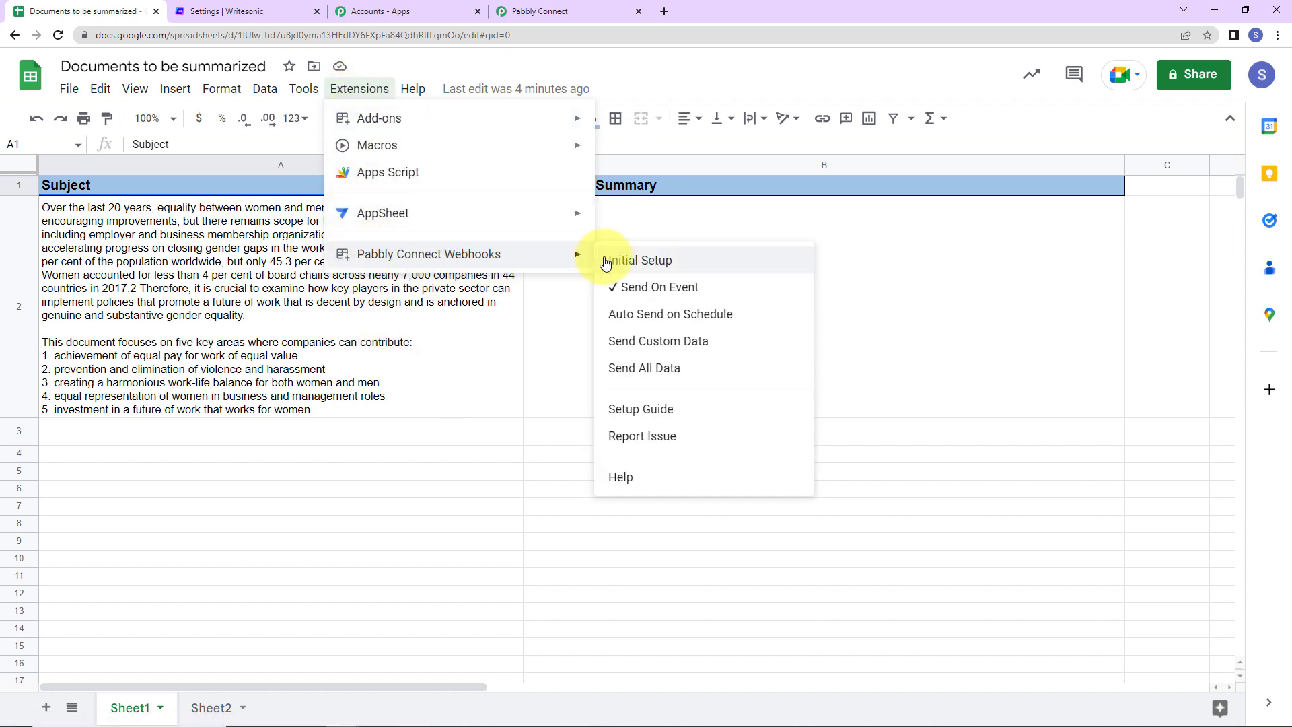
pyautogui.click(647, 260)
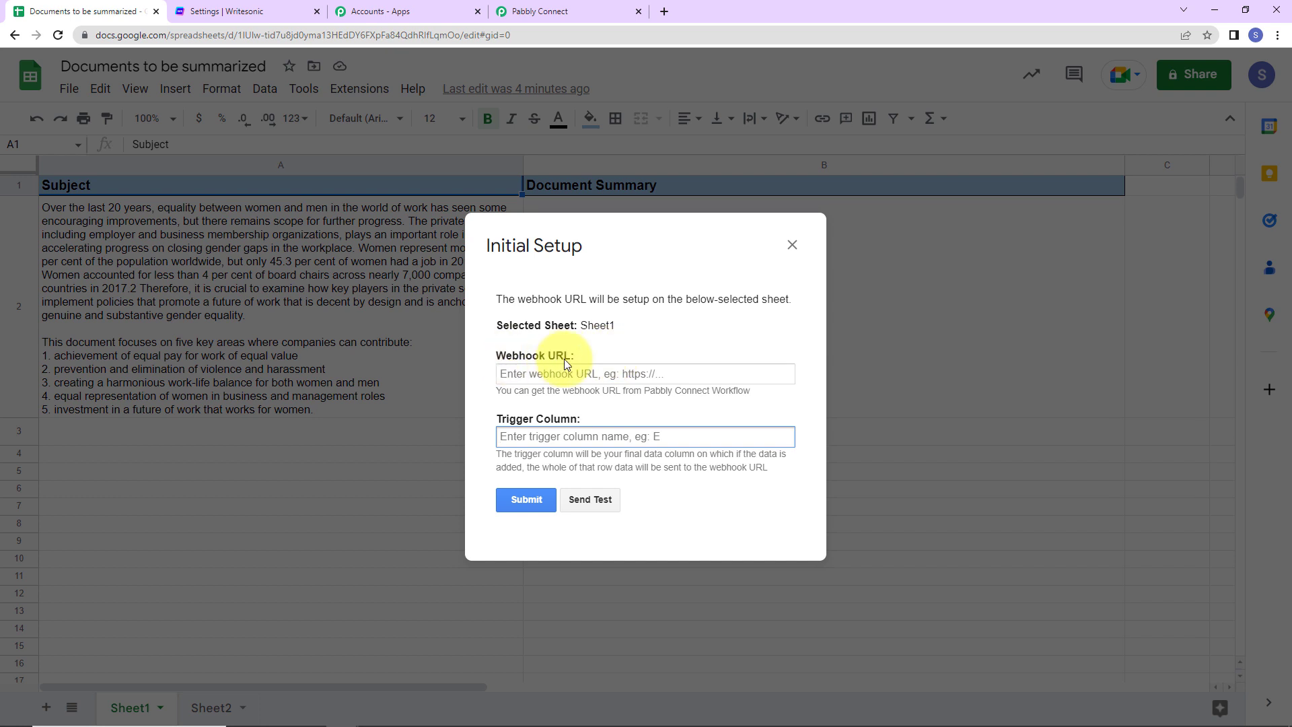
pyautogui.click(602, 11)
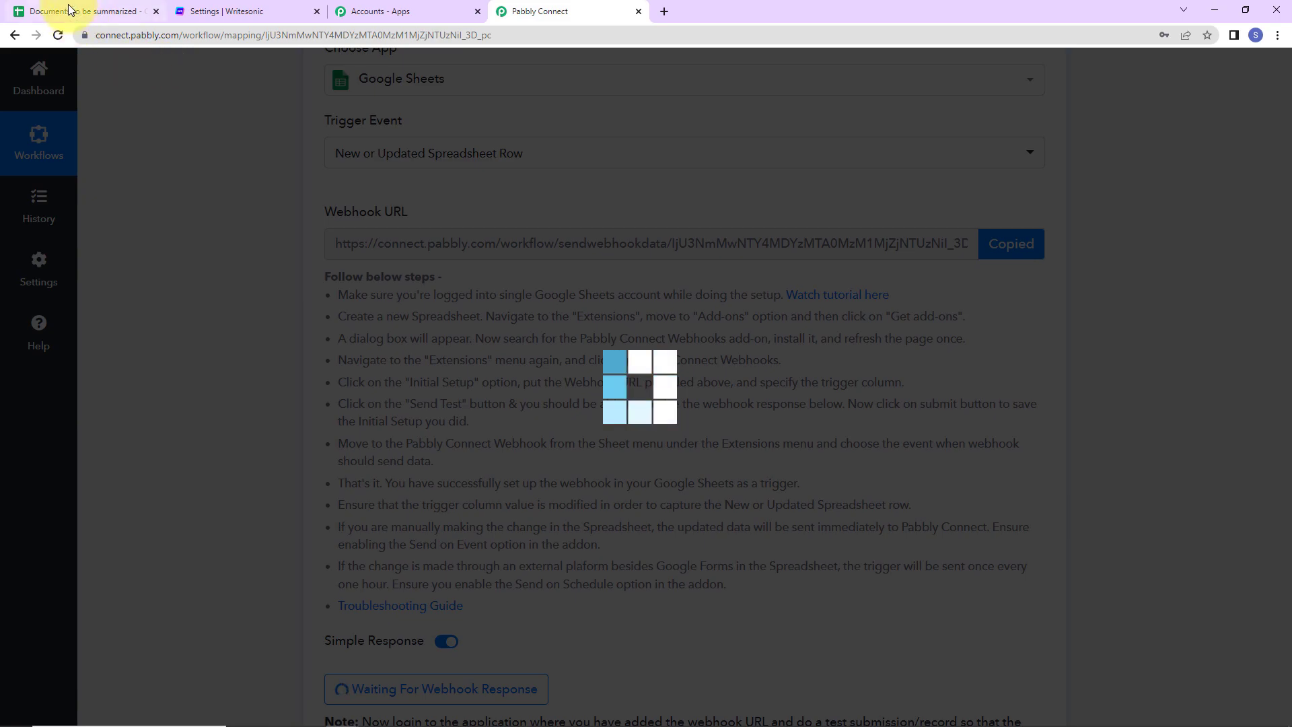
pyautogui.click(74, 12)
pyautogui.click(515, 371)
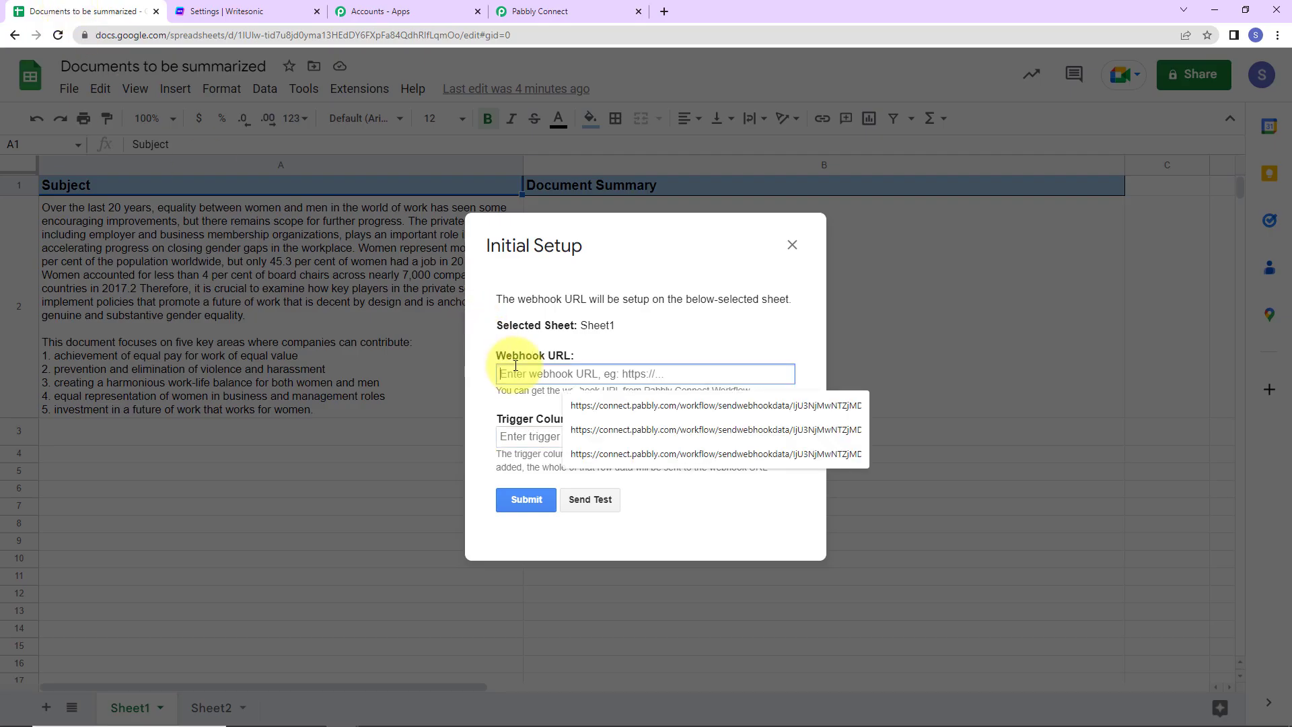
pyautogui.hotkey('ctrl', 'v')
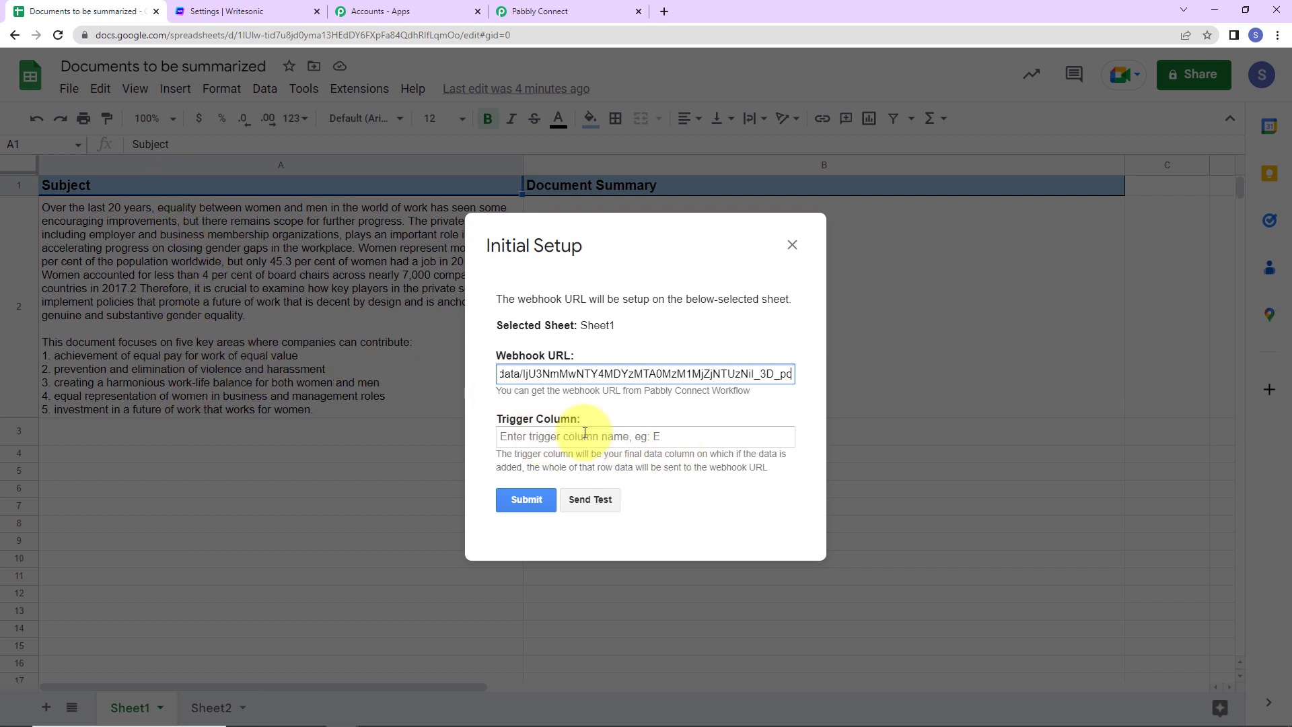
pyautogui.click(584, 434)
pyautogui.write('A')
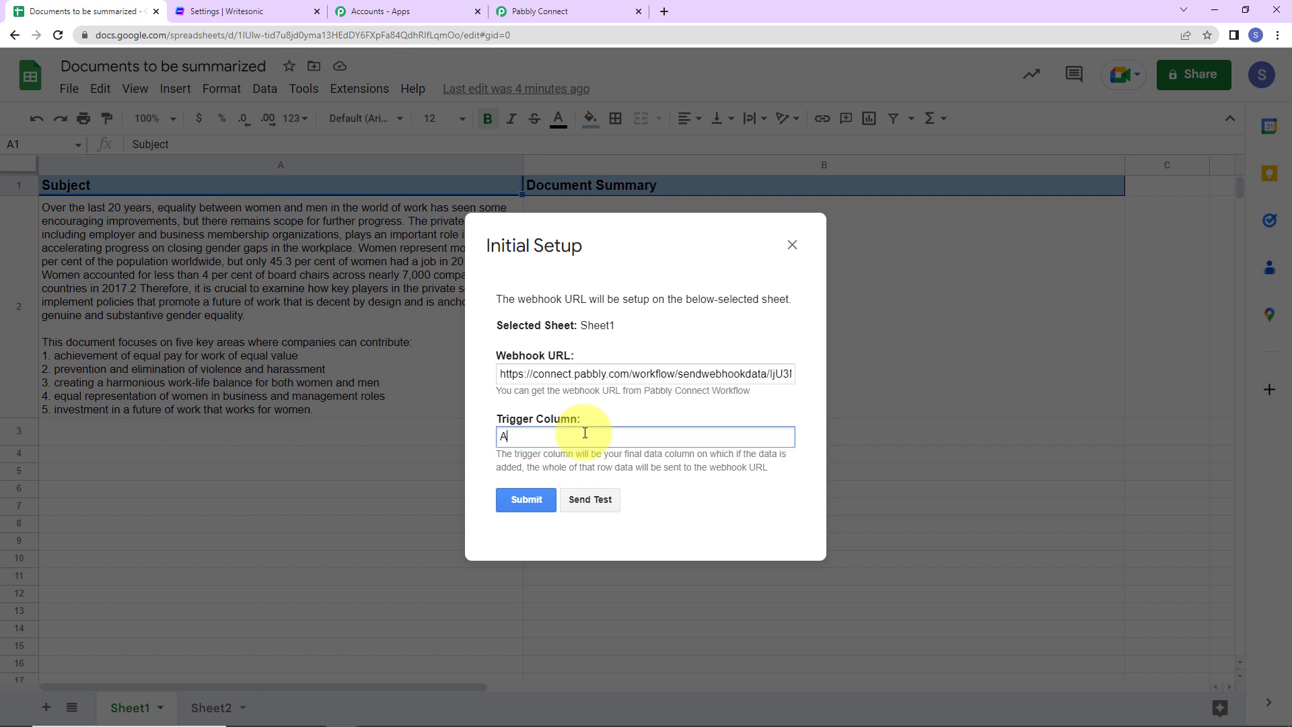
# Step: Send test data from the sheet to the webhook, then submit the initial setup and close it
pyautogui.click(589, 498)
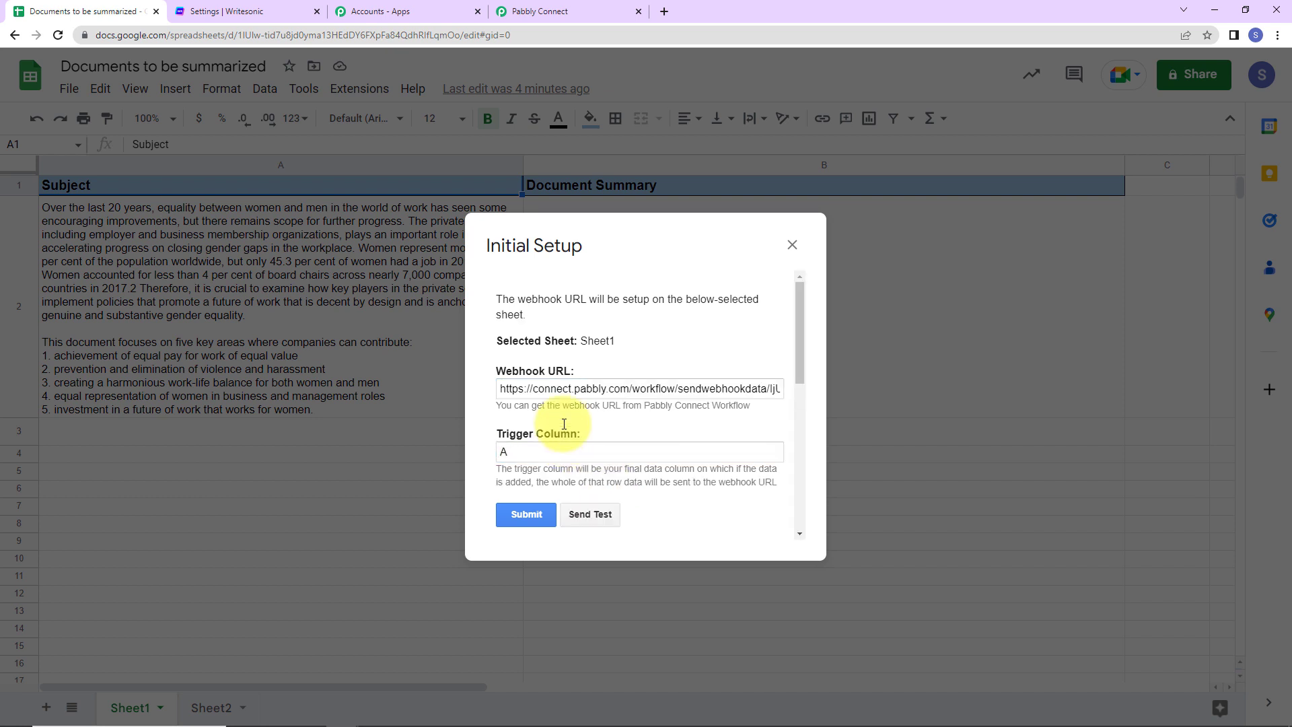
pyautogui.scroll(-4, 566, 428)
pyautogui.scroll(5, 565, 446)
pyautogui.scroll(-3, 566, 446)
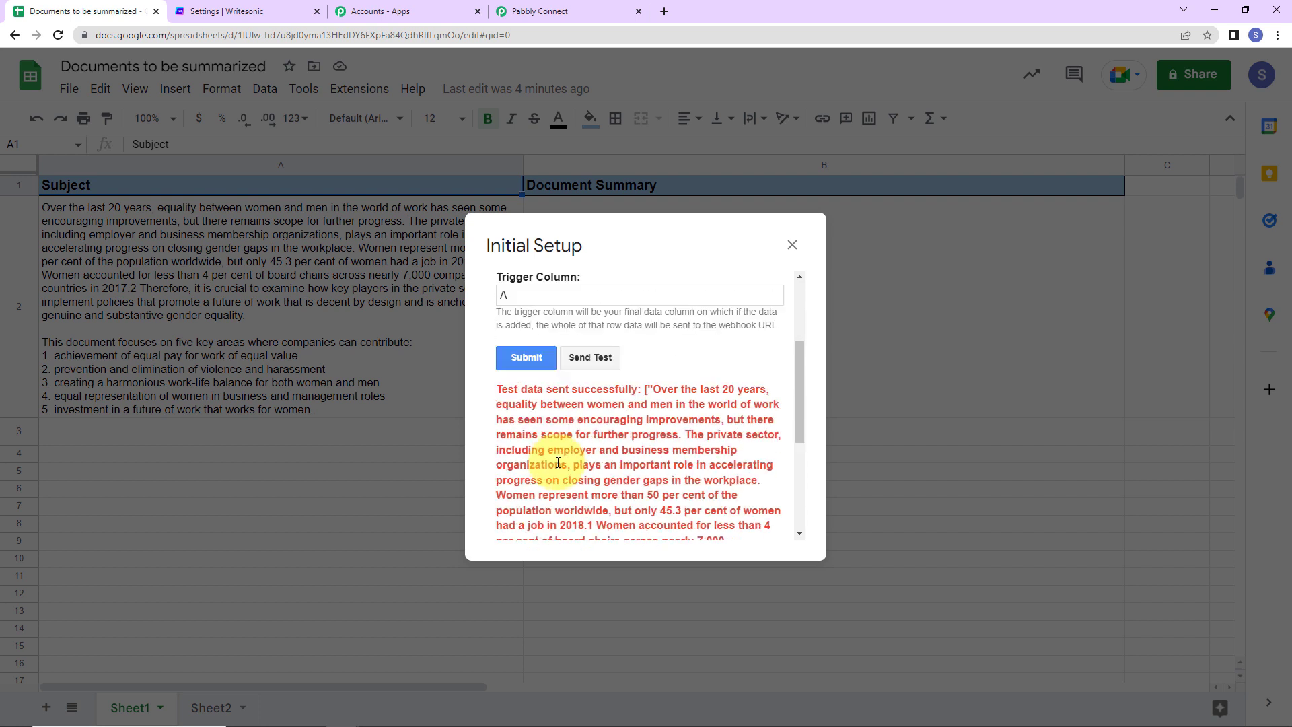
pyautogui.click(541, 369)
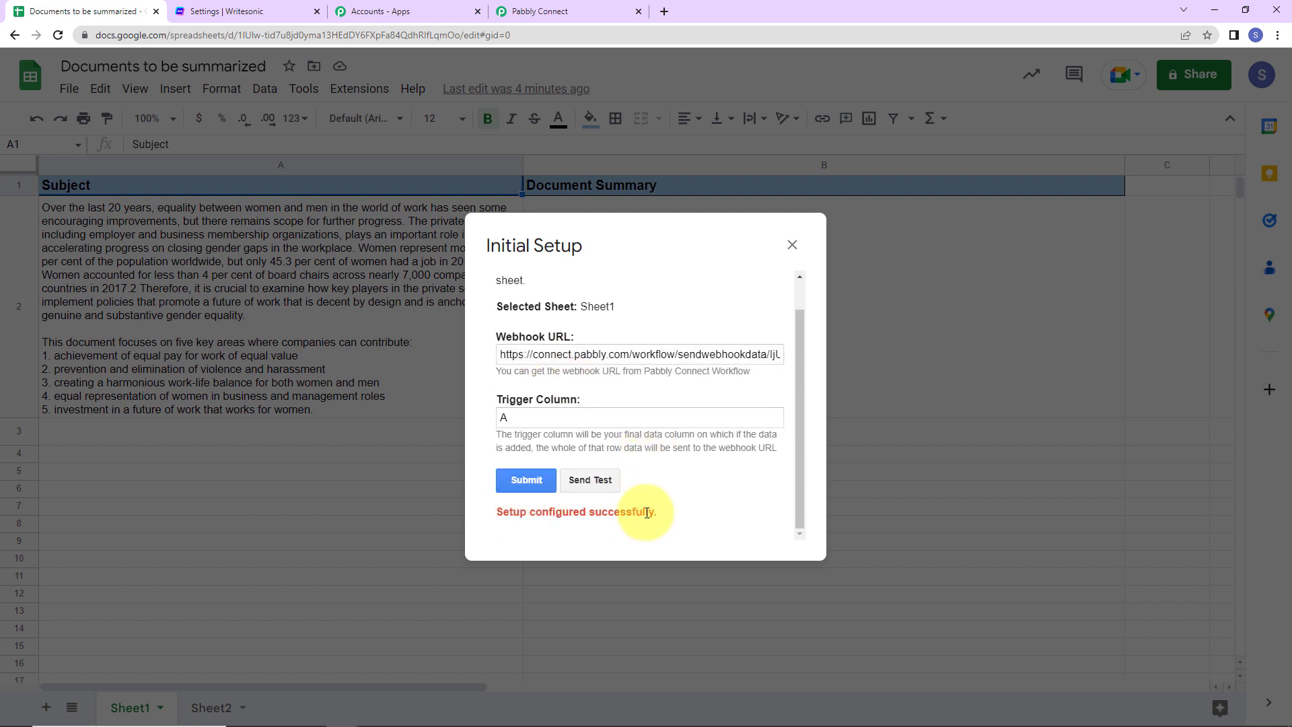
pyautogui.click(792, 245)
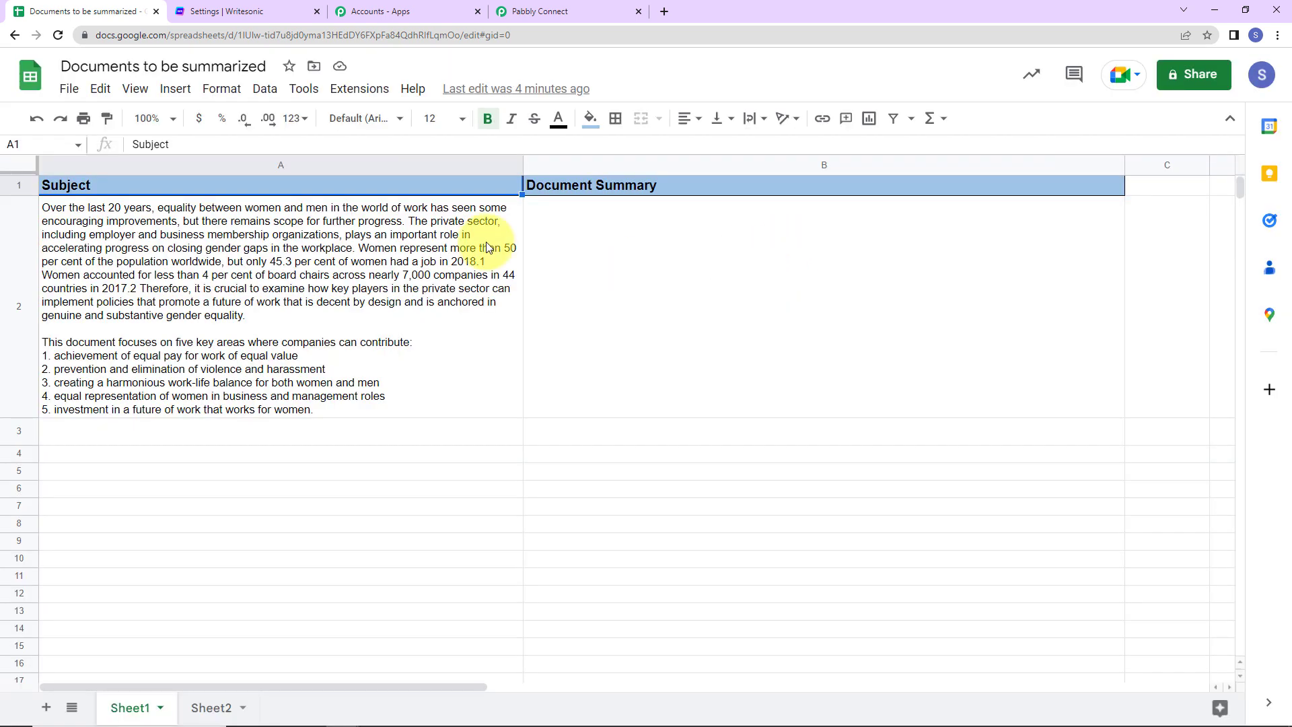
# Step: Check the add-on's Send On Event option for the sheet, then examine the captured webhook response in the Pabbly Connect workflow
pyautogui.click(367, 91)
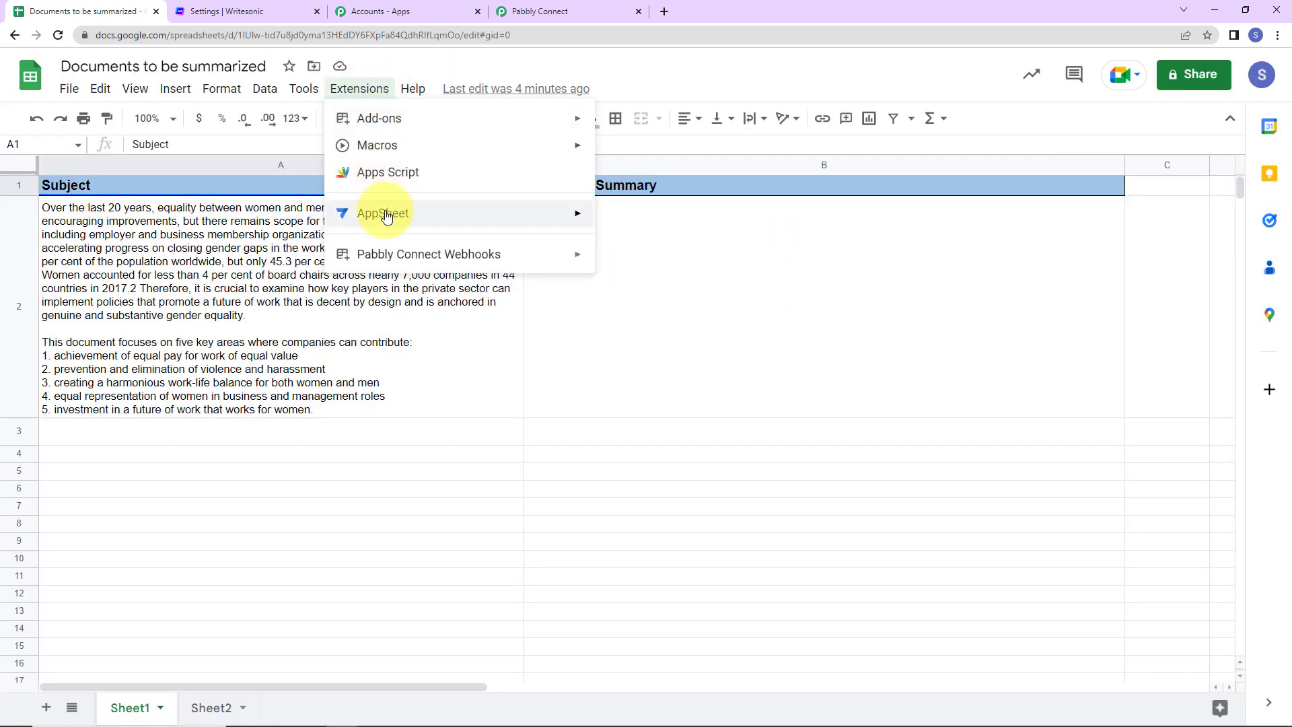
pyautogui.moveTo(418, 254)
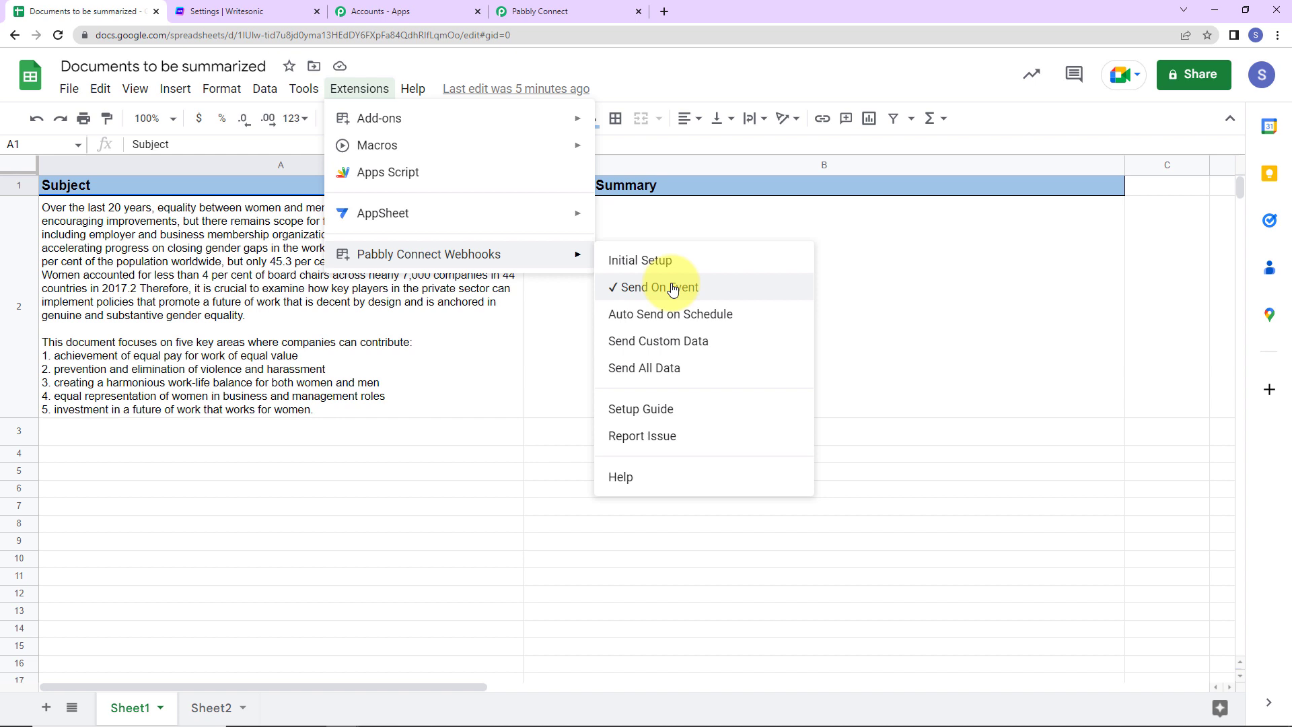
pyautogui.click(585, 346)
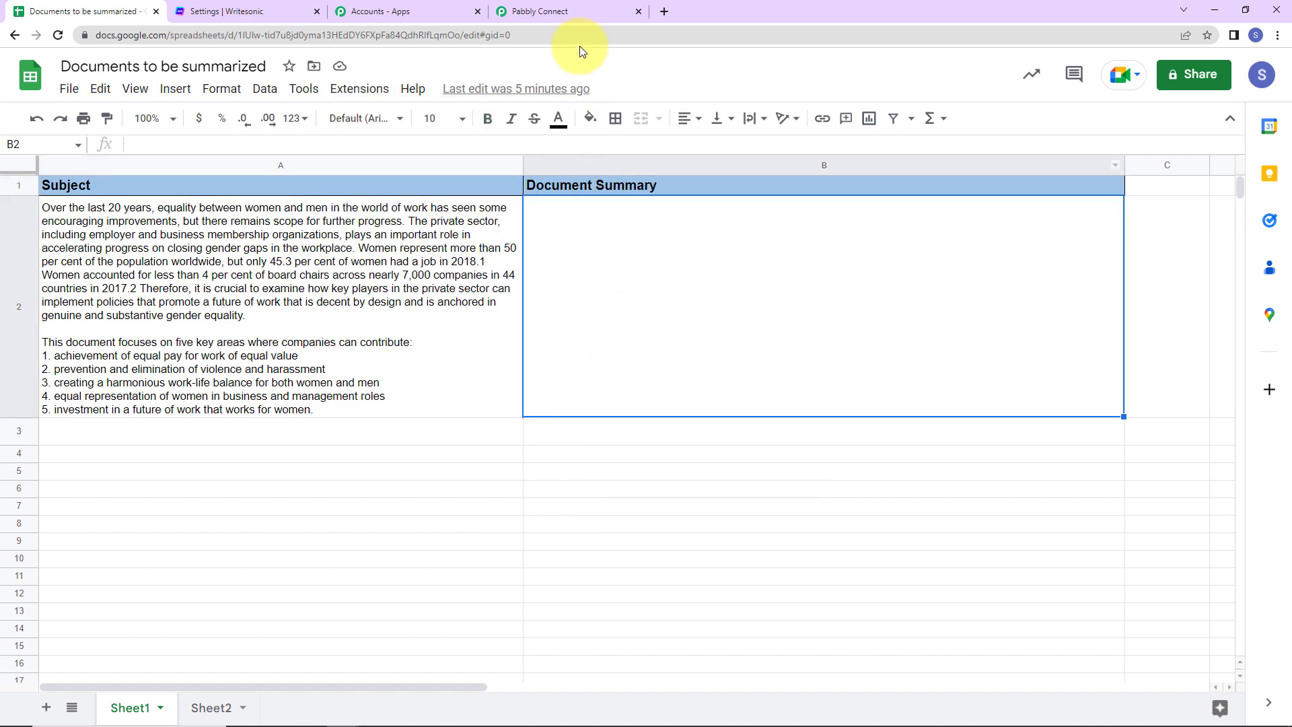
pyautogui.click(572, 12)
pyautogui.scroll(-9, 1156, 343)
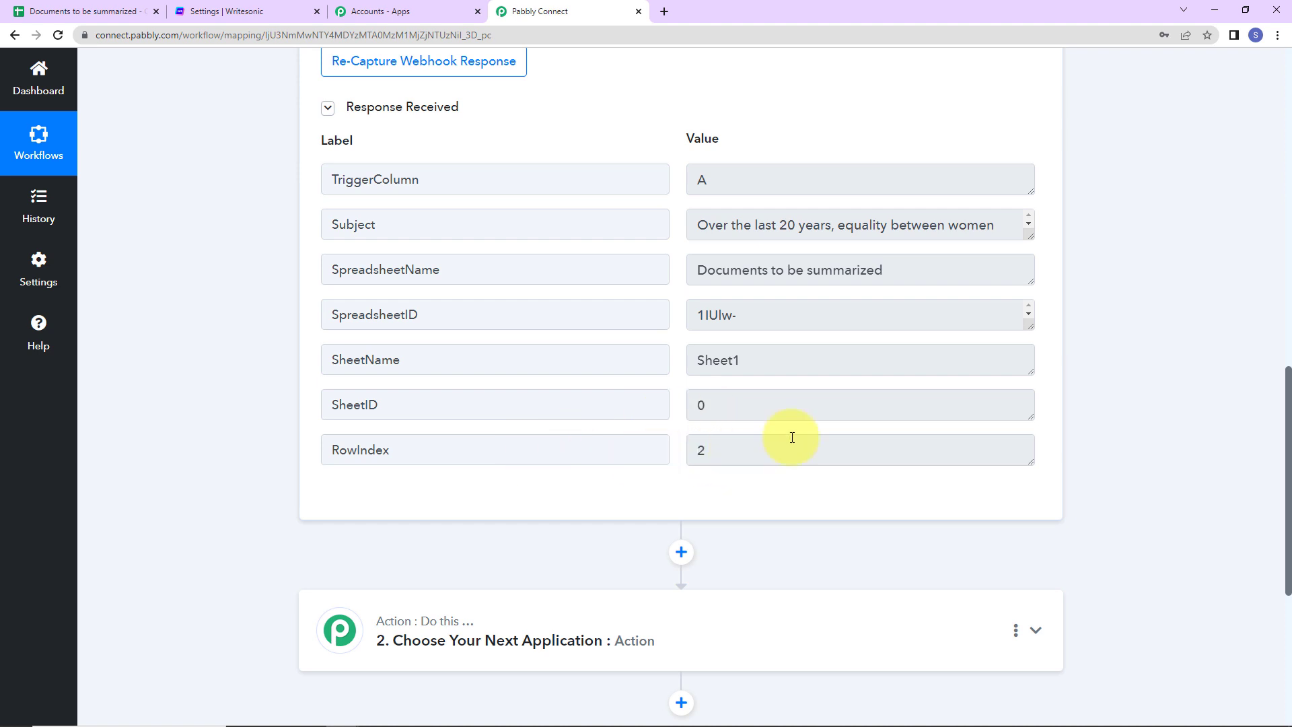
# Step: Set the second workflow step's app to Writesonic with the action event Text Summary
pyautogui.scroll(-5, 1129, 369)
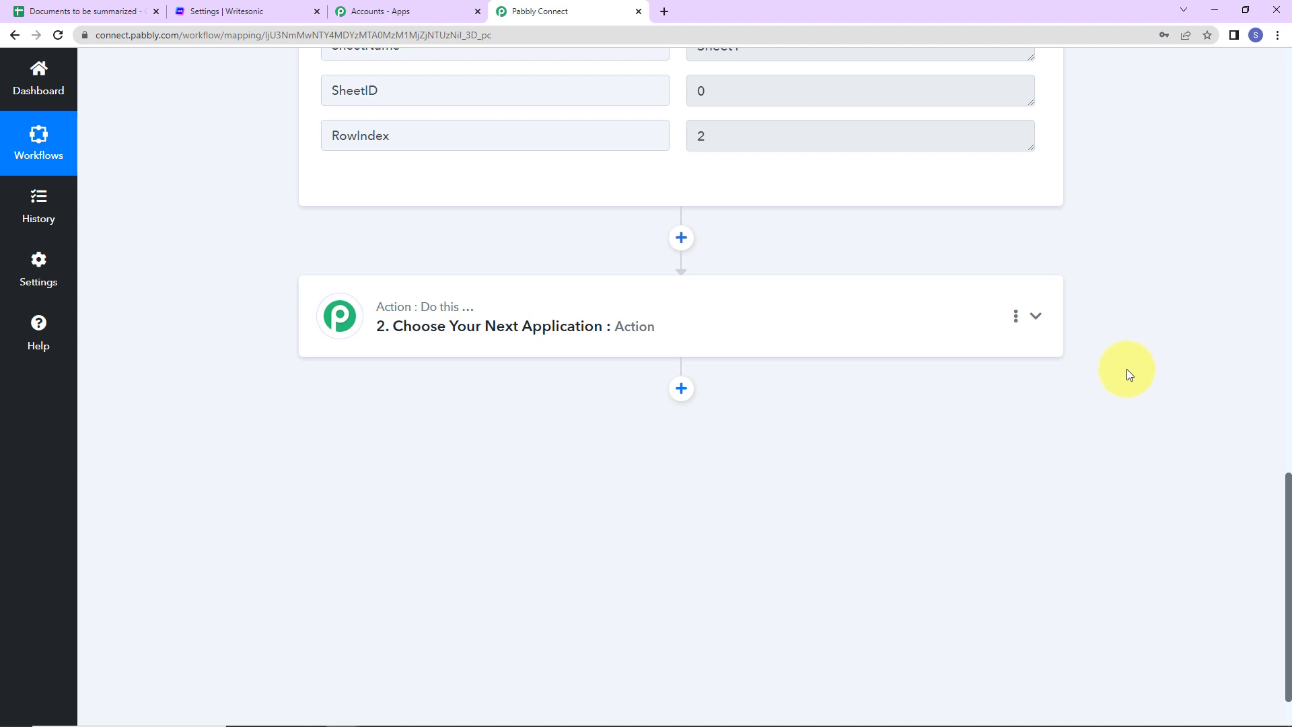
pyautogui.click(438, 339)
pyautogui.click(453, 413)
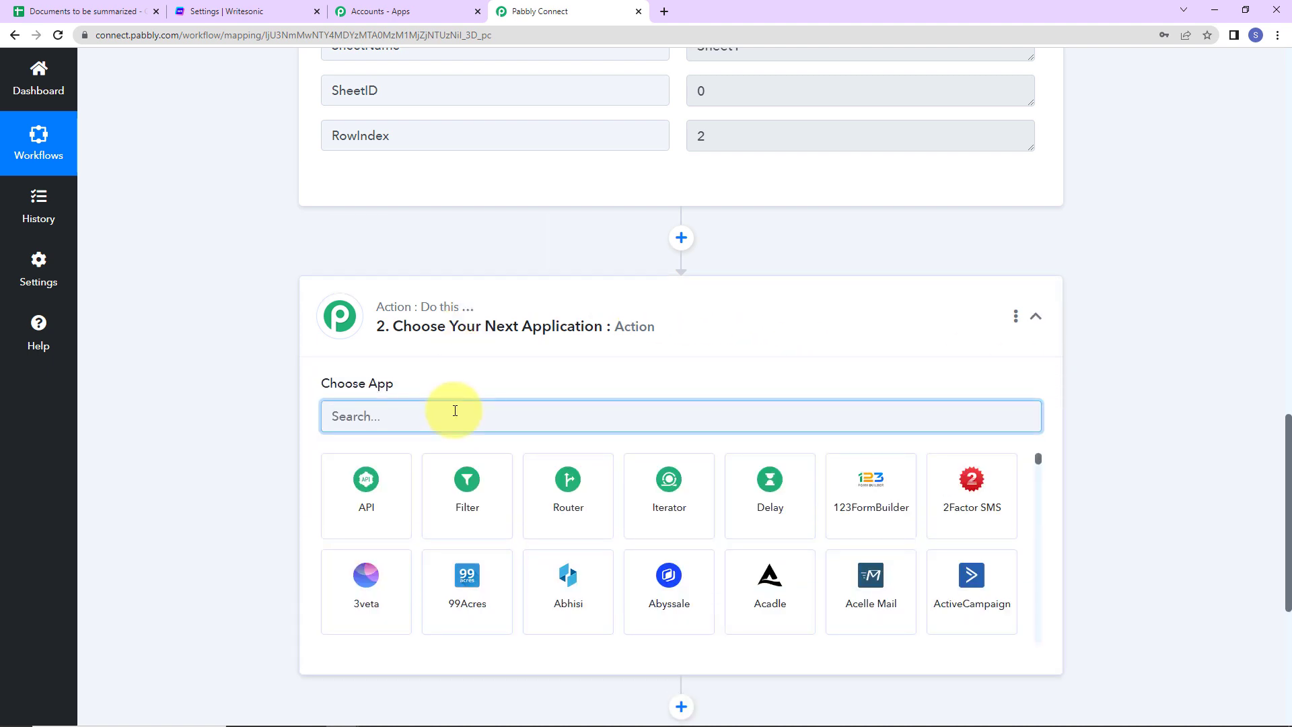
pyautogui.write('write')
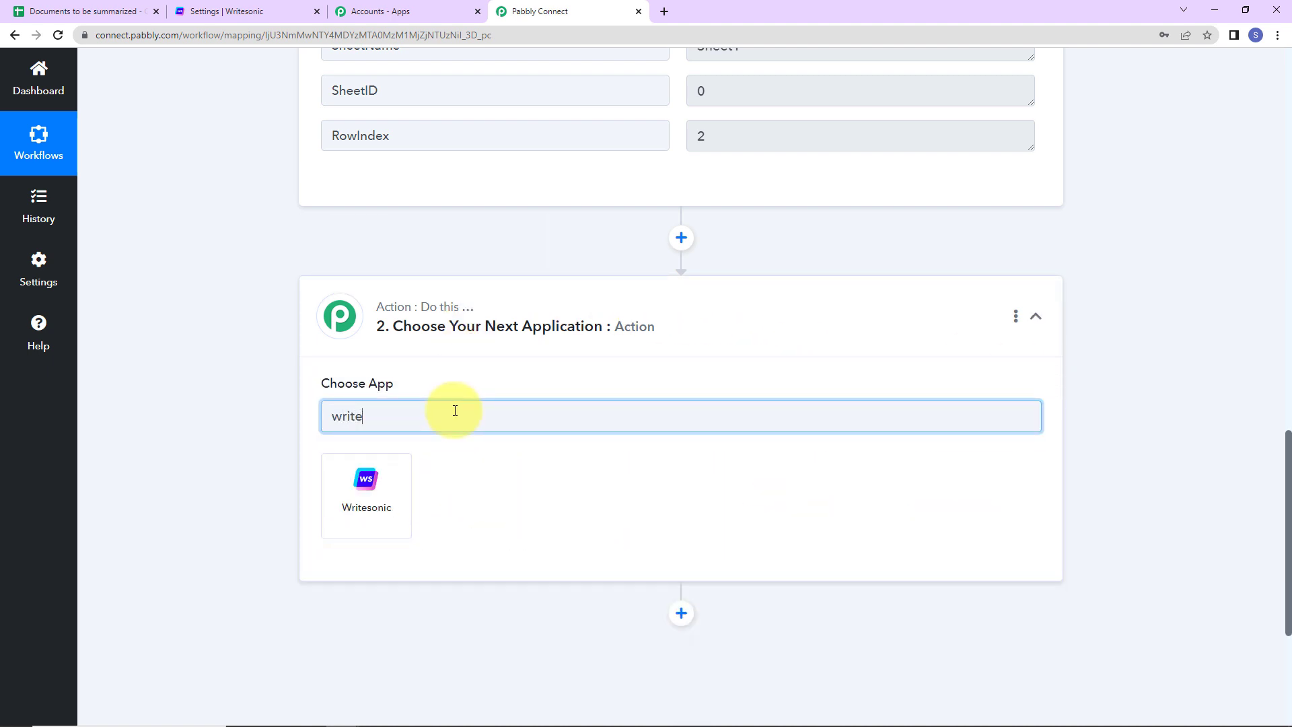
pyautogui.click(365, 520)
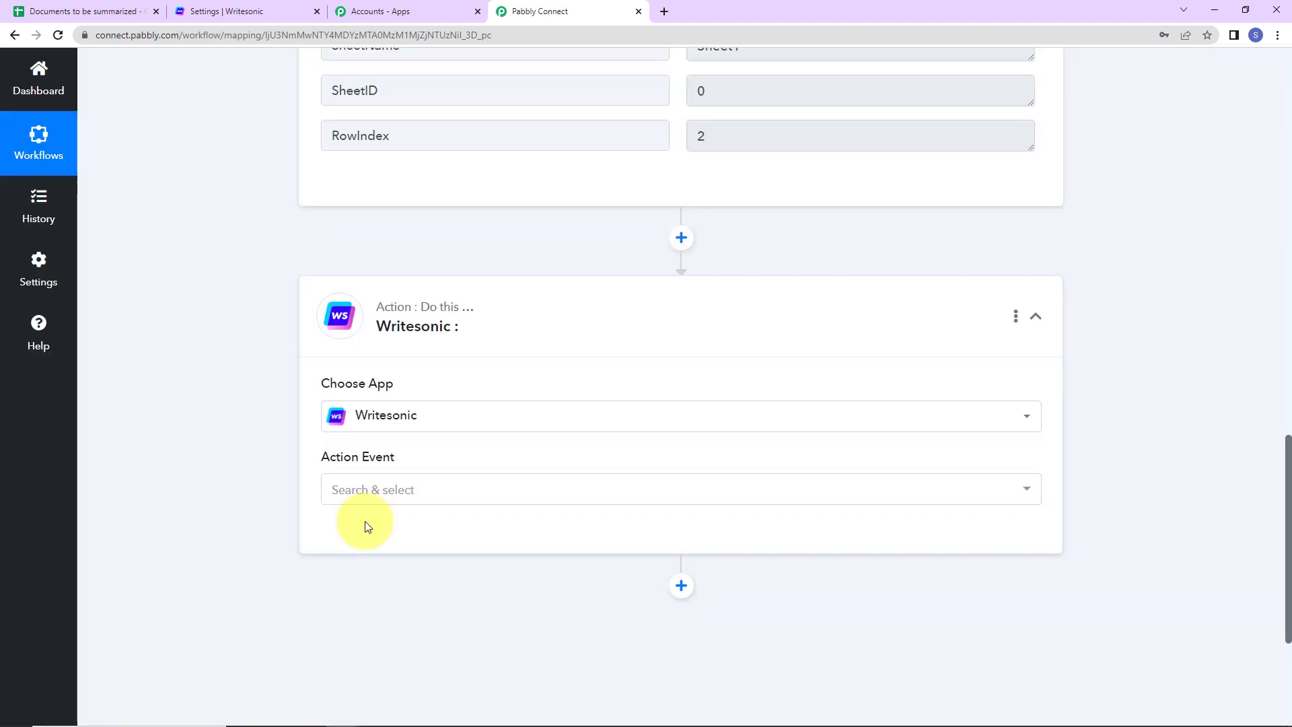
pyautogui.click(362, 489)
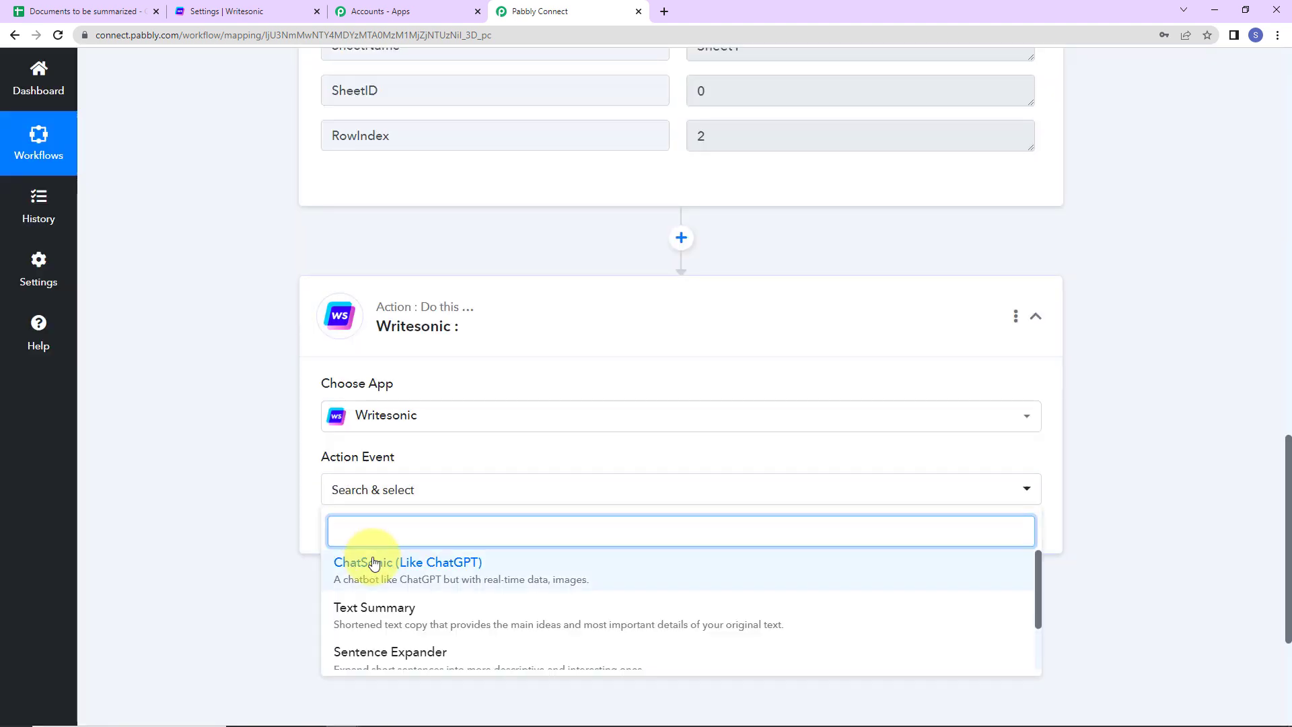
pyautogui.click(383, 620)
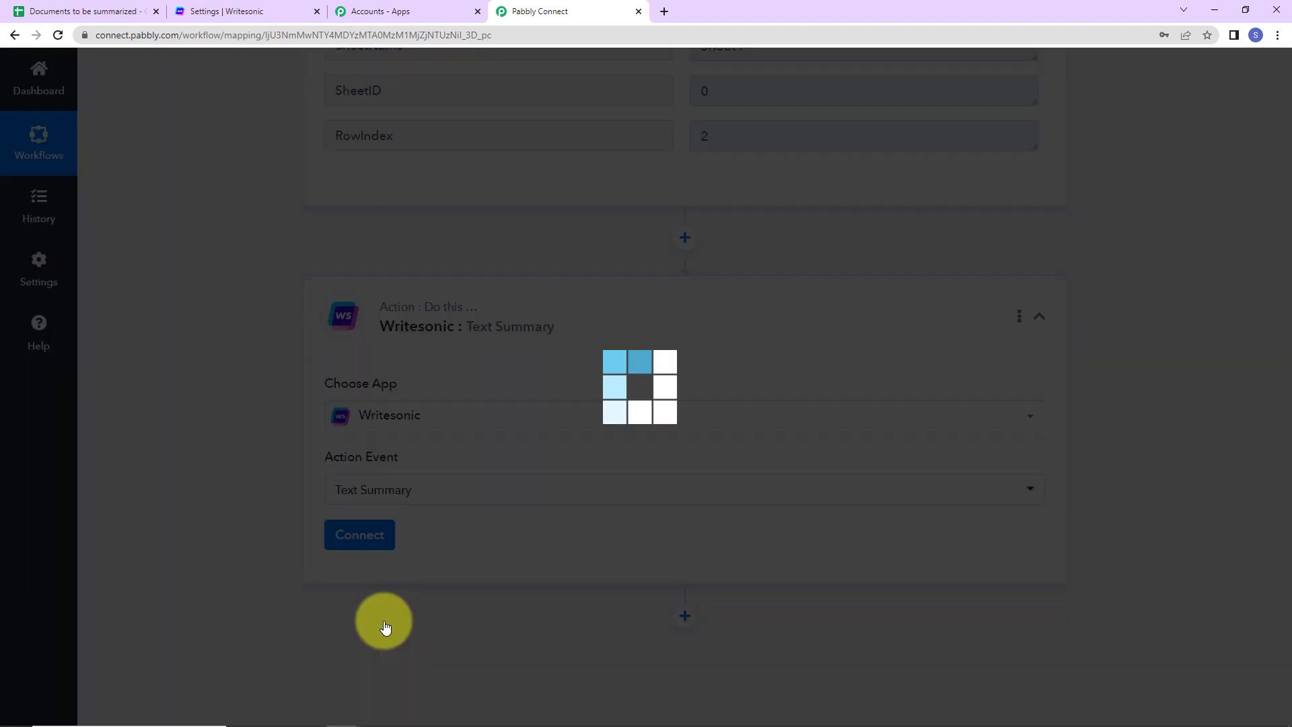
# Step: Start adding a new Writesonic connection for the Text Summary action
pyautogui.click(356, 534)
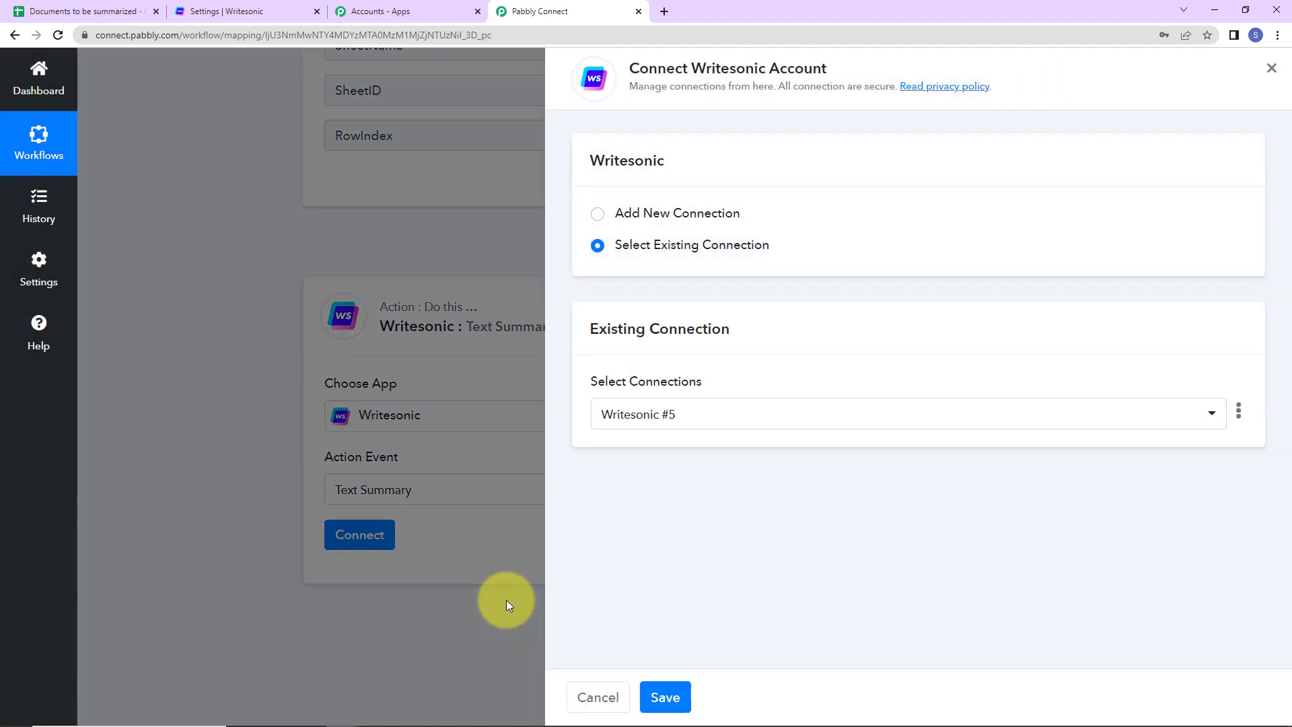
pyautogui.moveTo(629, 67); pyautogui.dragTo(850, 78)
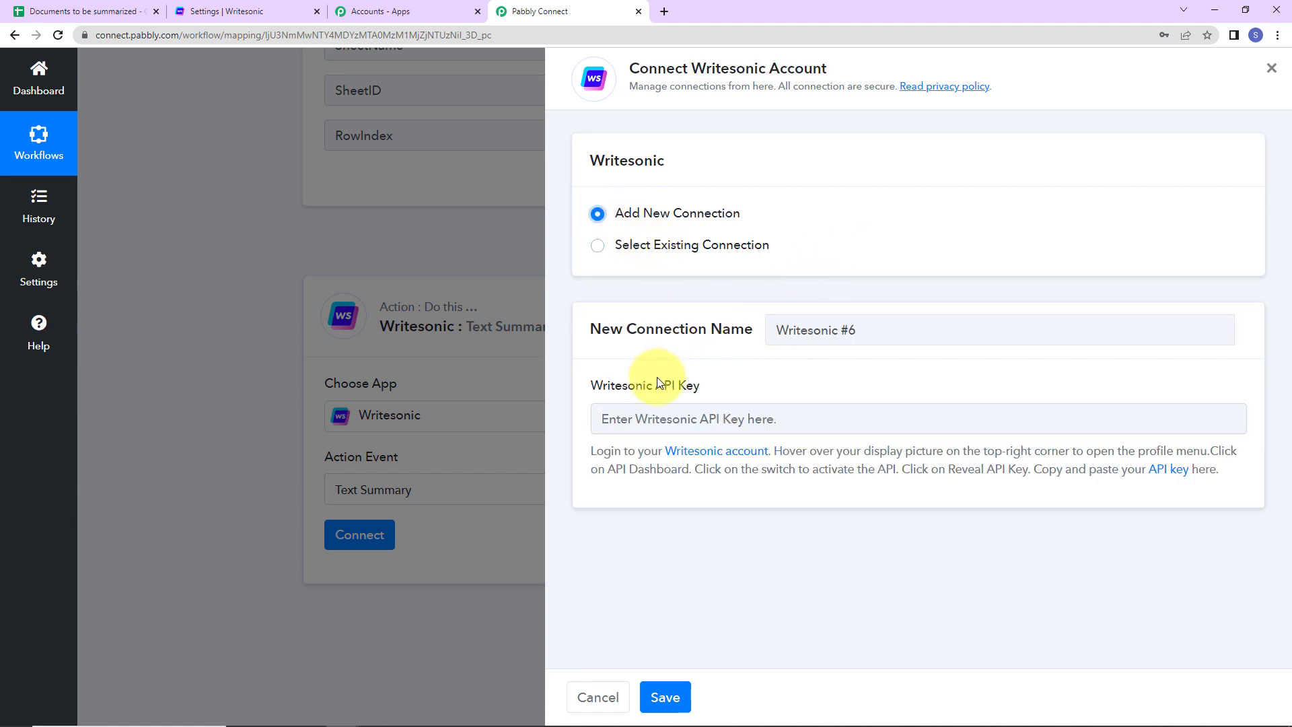
pyautogui.moveTo(655, 385); pyautogui.dragTo(685, 387)
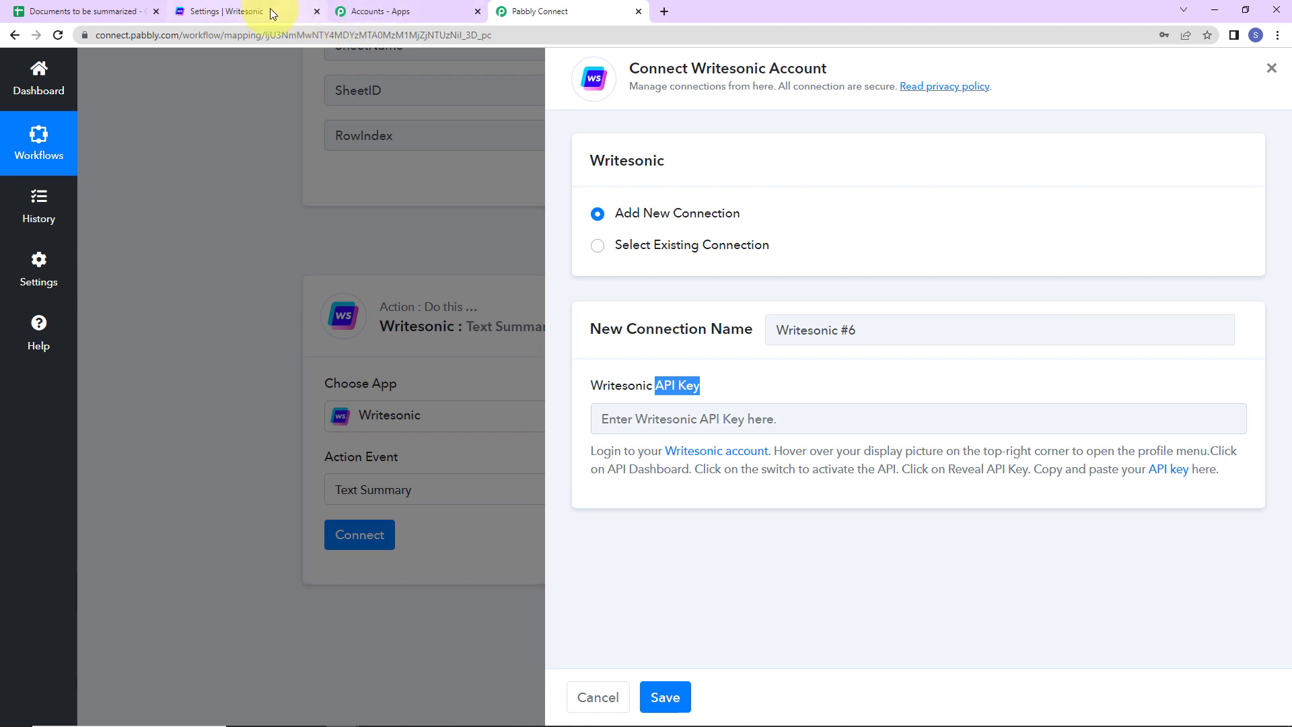
# Step: Activate the API in the Writesonic API Dashboard, then reveal and copy the API key
pyautogui.click(210, 16)
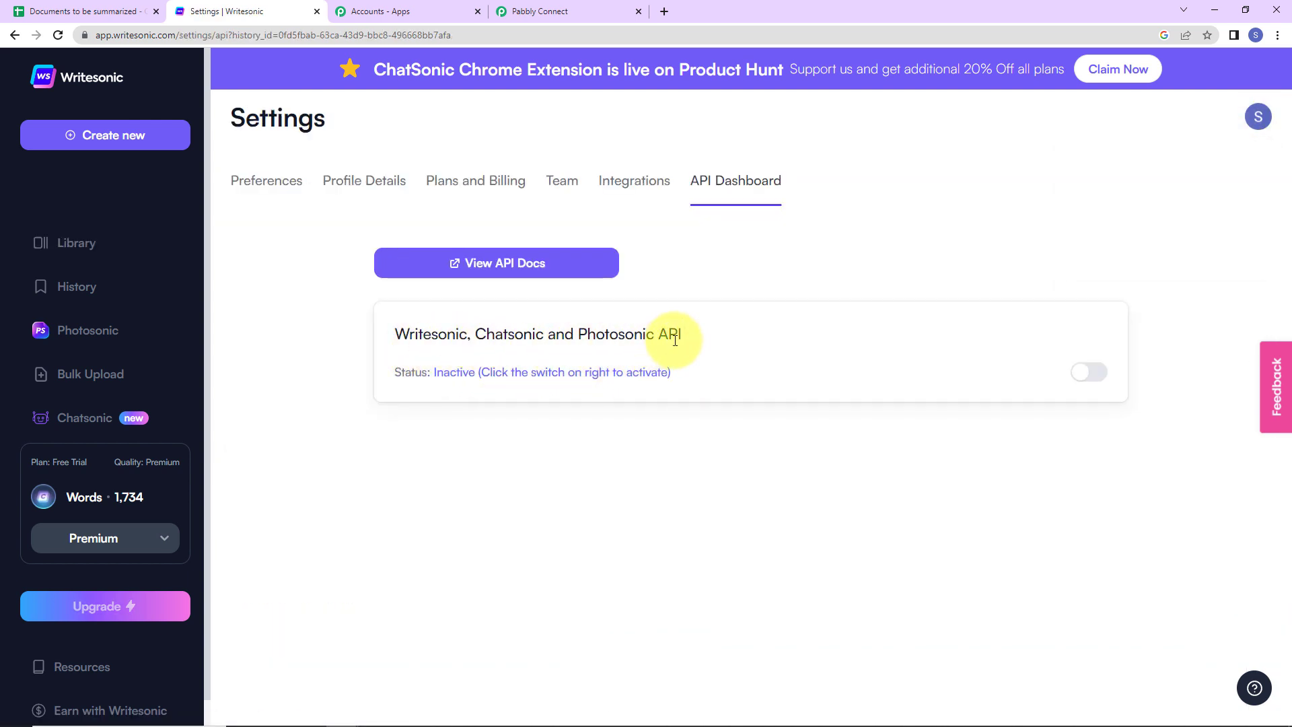
pyautogui.click(1083, 374)
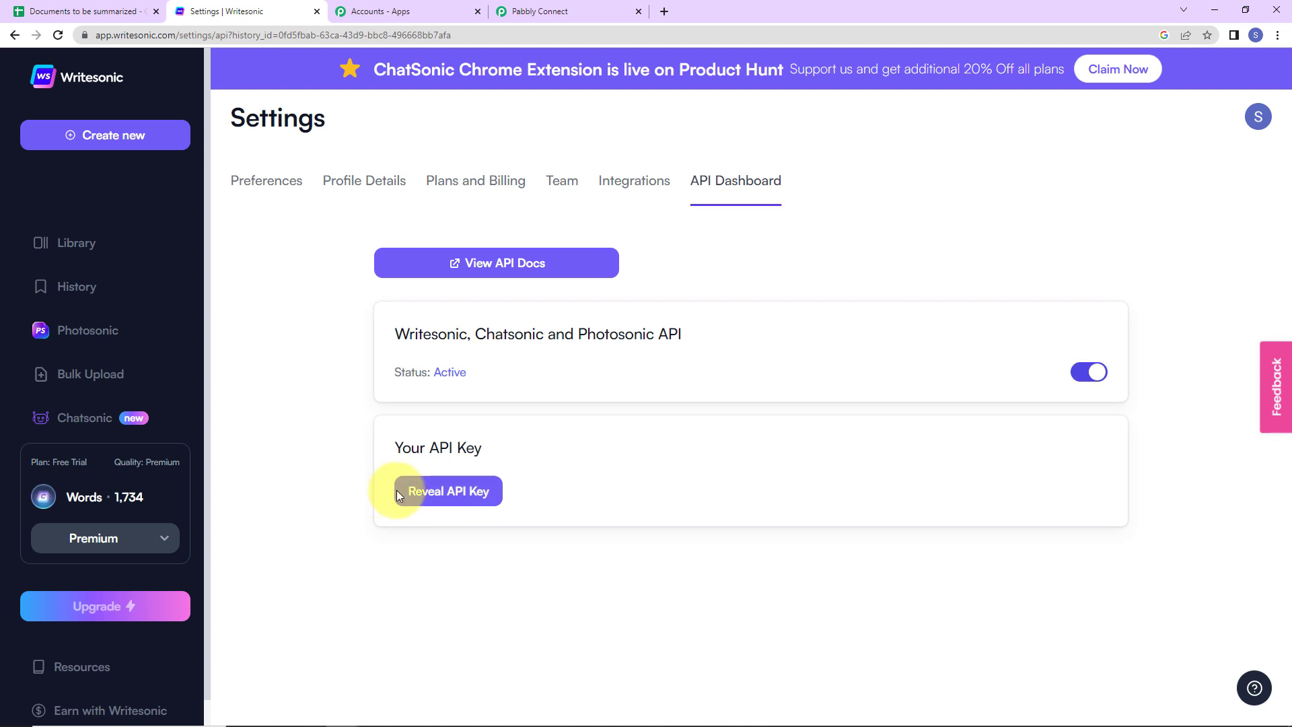
pyautogui.click(400, 490)
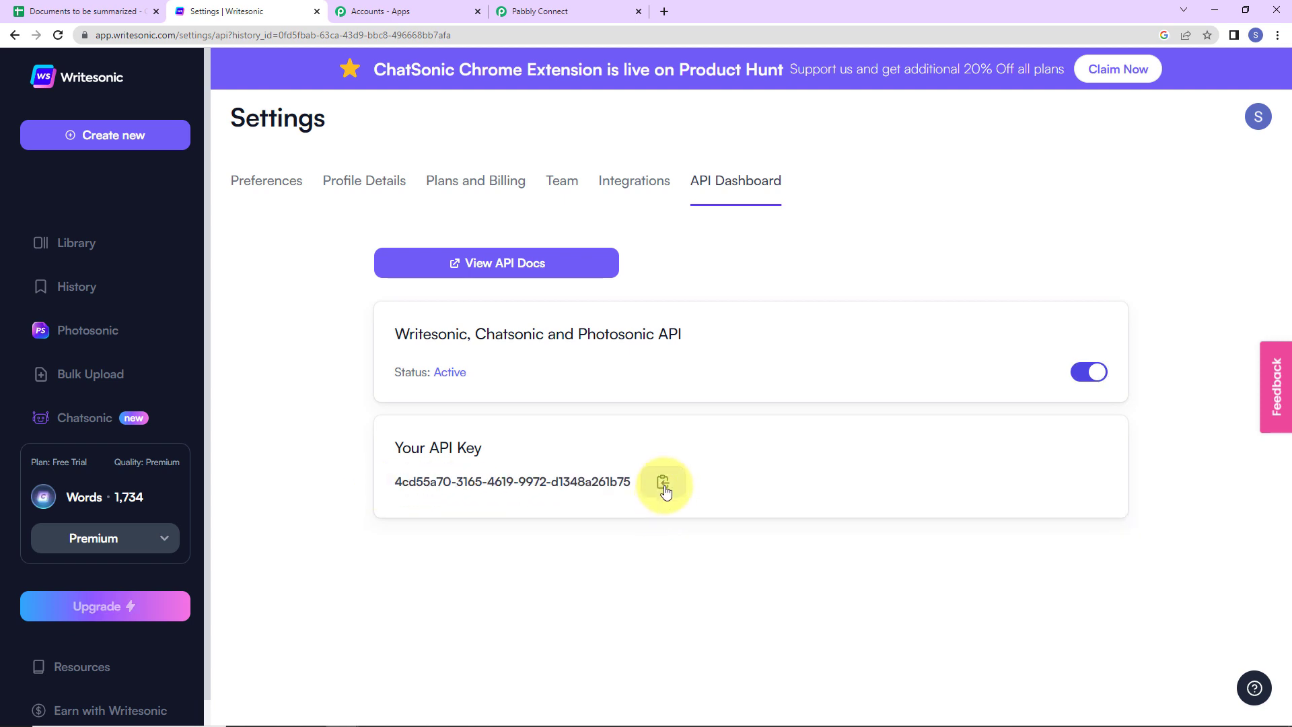
pyautogui.click(663, 482)
# Step: Paste the API key into the Writesonic API Key field in Pabbly Connect and save the connection
pyautogui.click(567, 10)
pyautogui.click(630, 421)
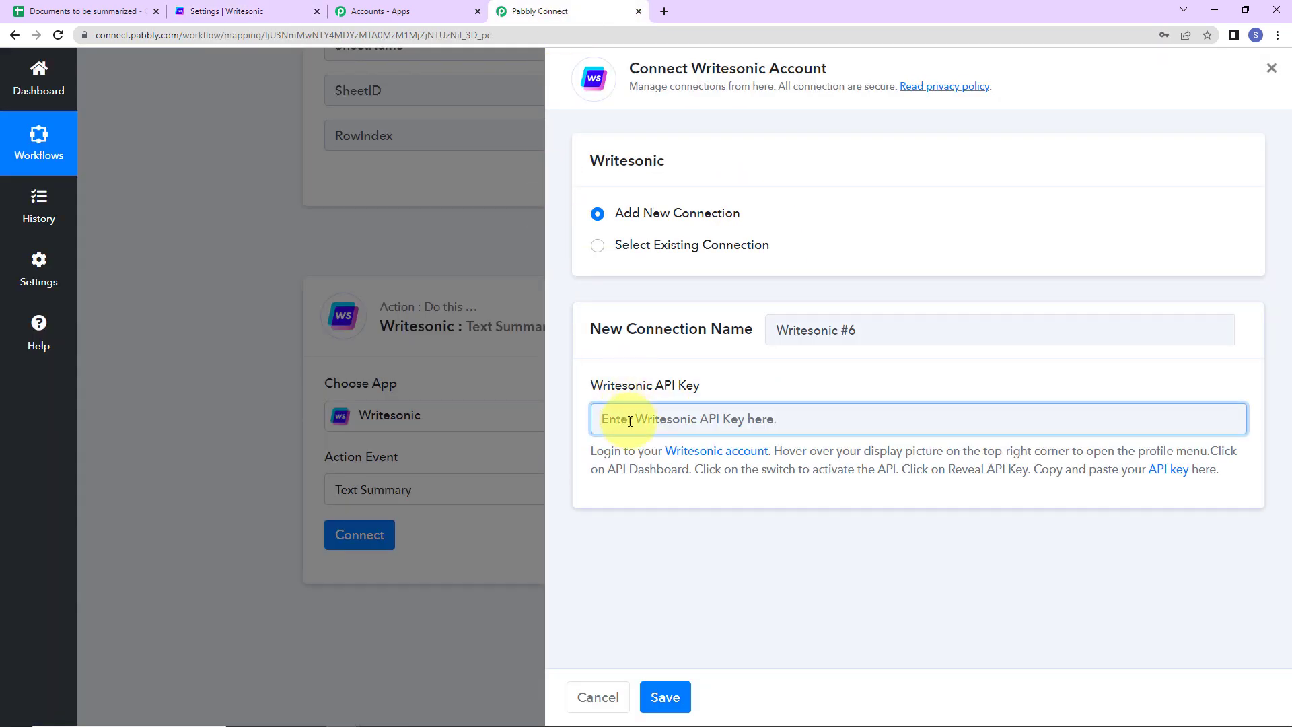
pyautogui.hotkey('ctrl', 'v')
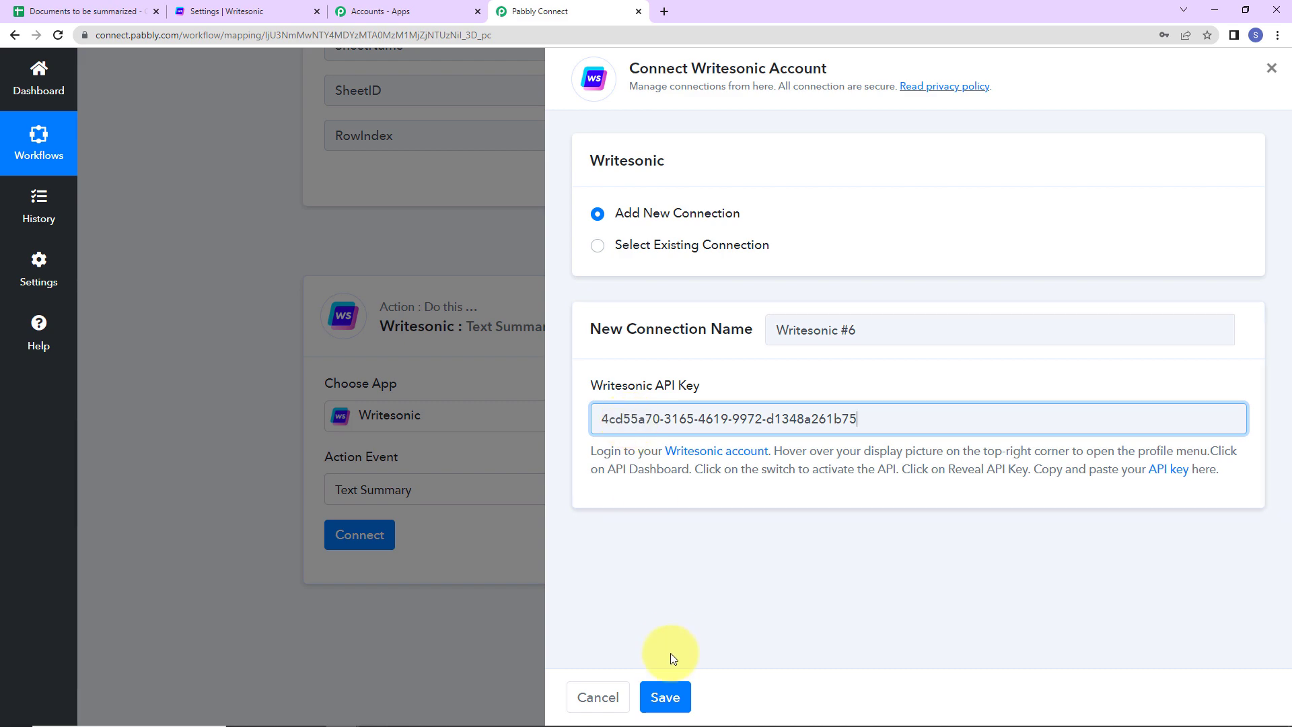
pyautogui.click(664, 697)
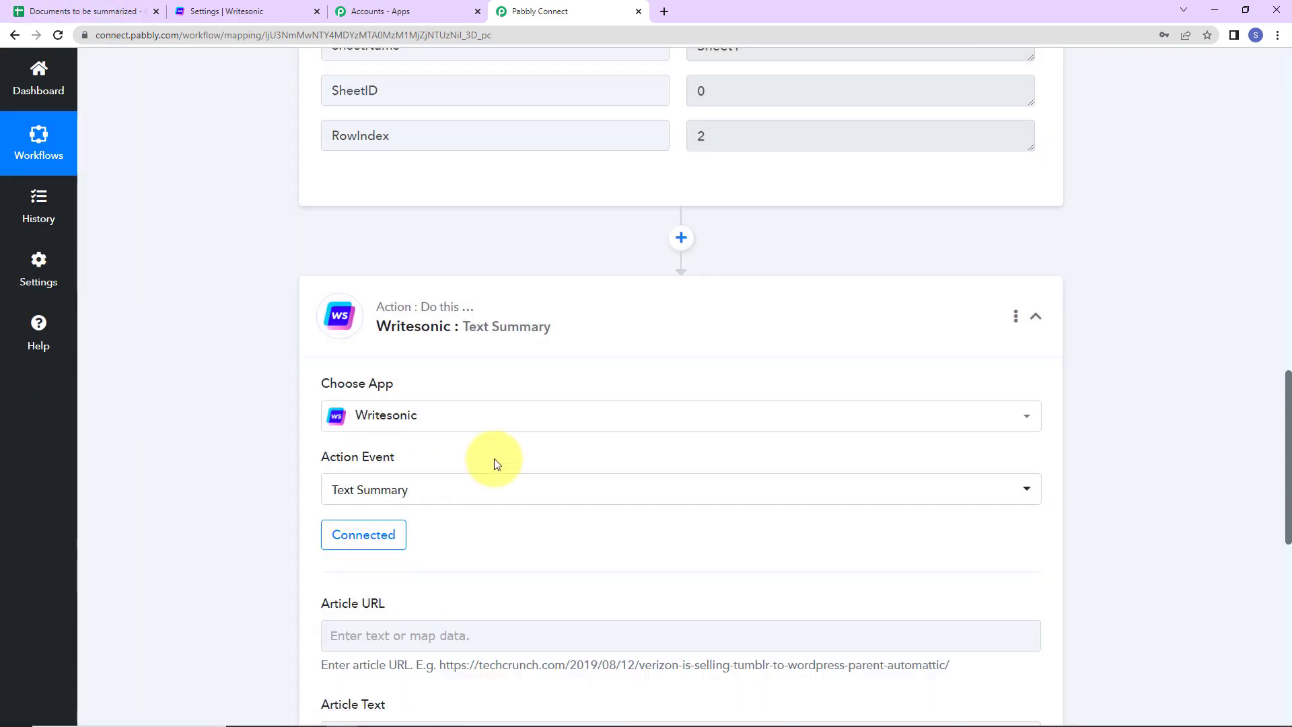
# Step: Map the Google Sheets Subject value to the Article Text field, leaving Article URL empty
pyautogui.scroll(-7, 495, 451)
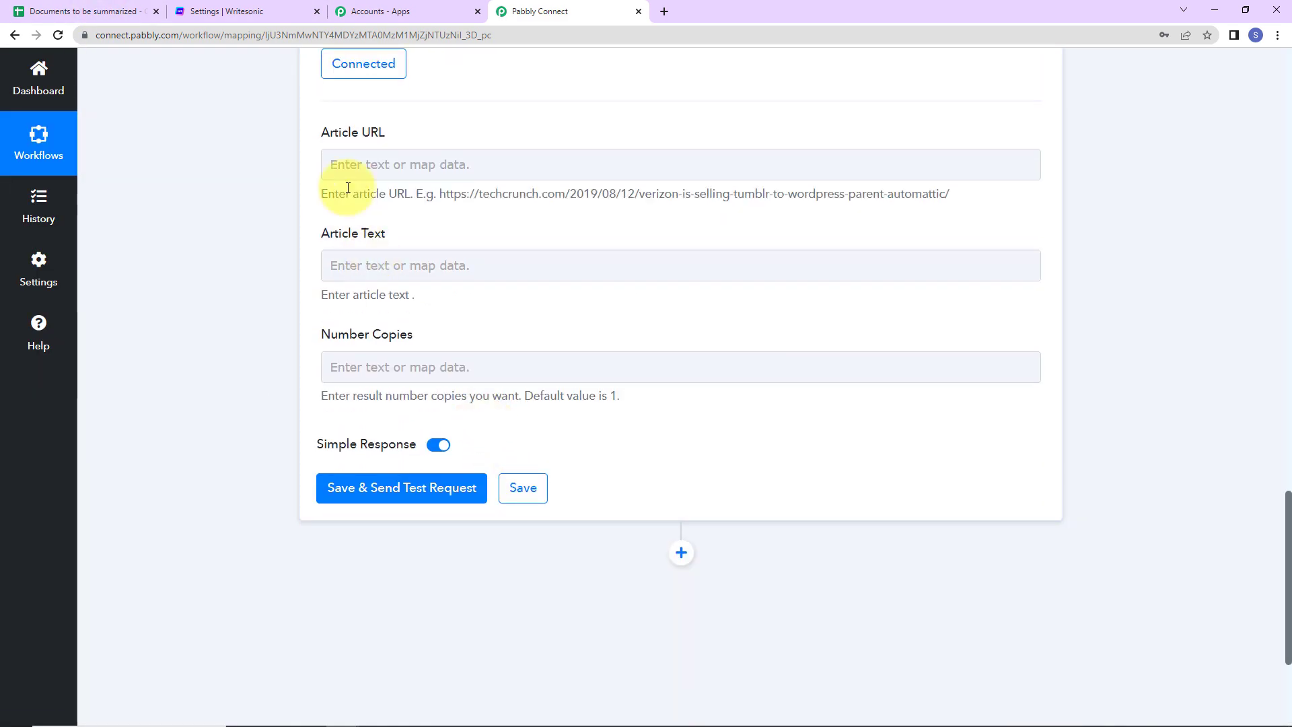
pyautogui.click(354, 154)
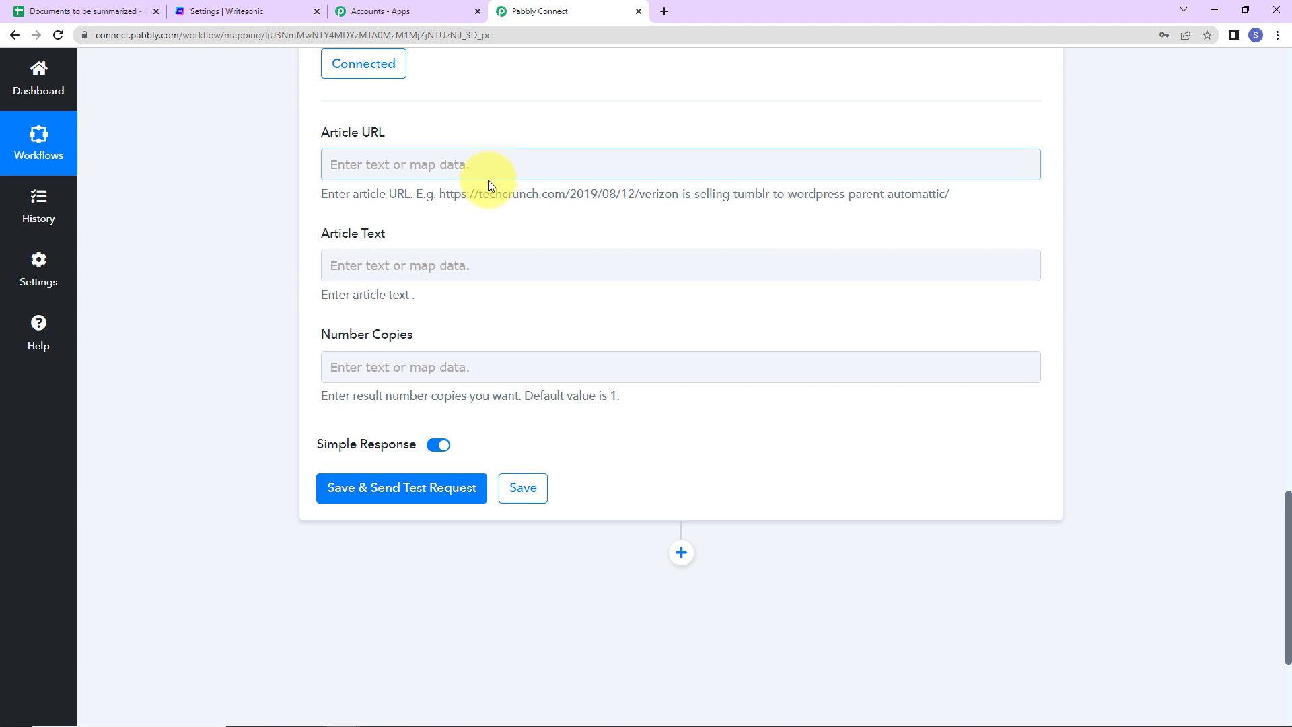
pyautogui.click(340, 262)
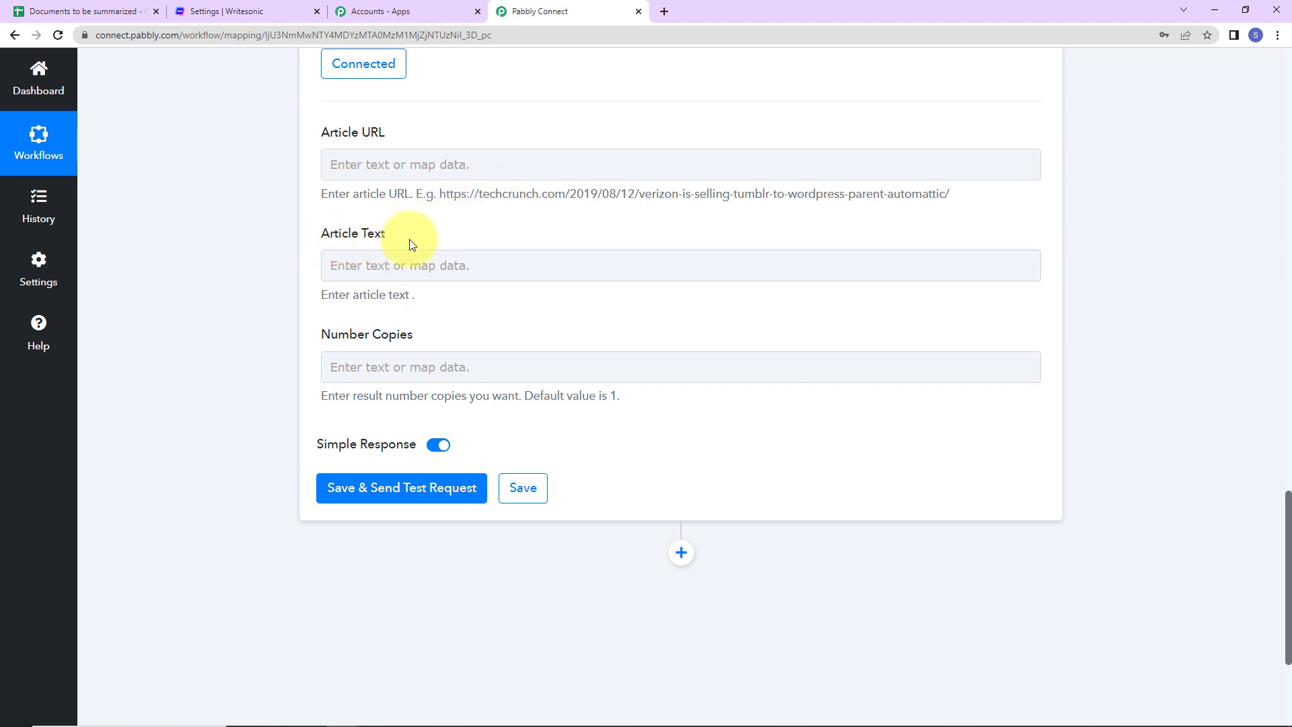
pyautogui.click(431, 271)
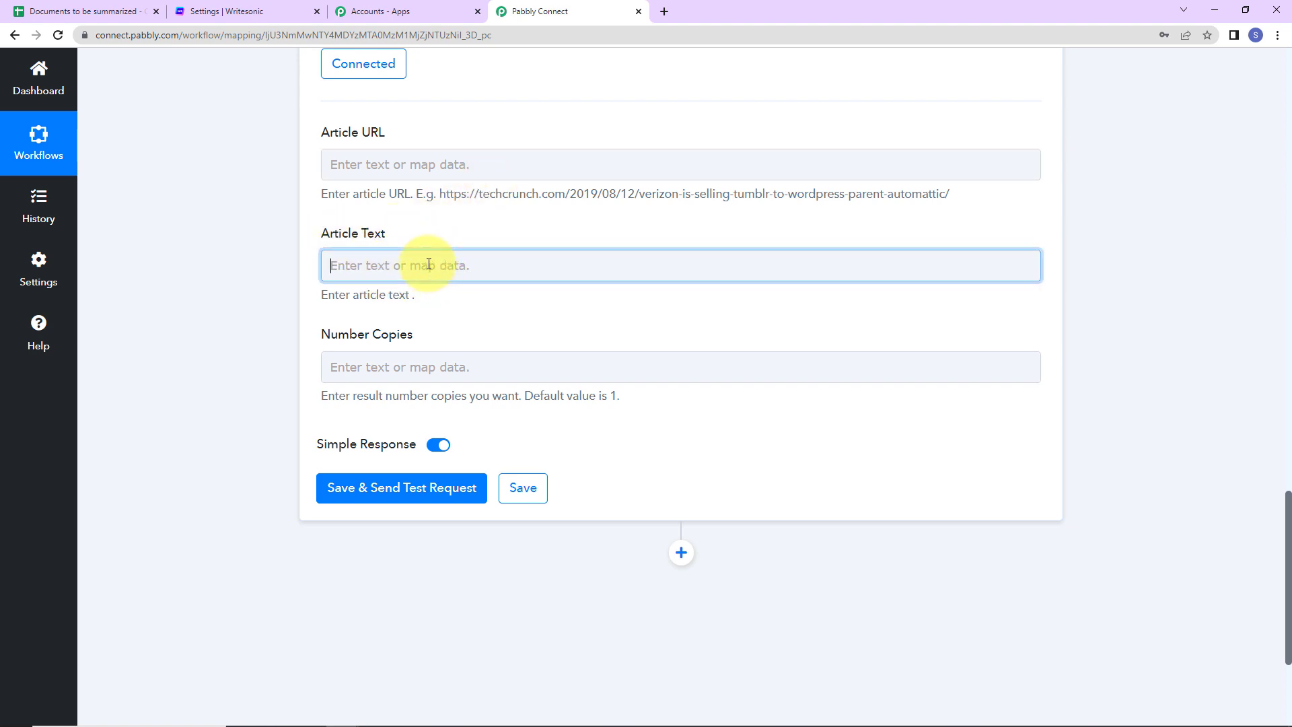
pyautogui.click(456, 402)
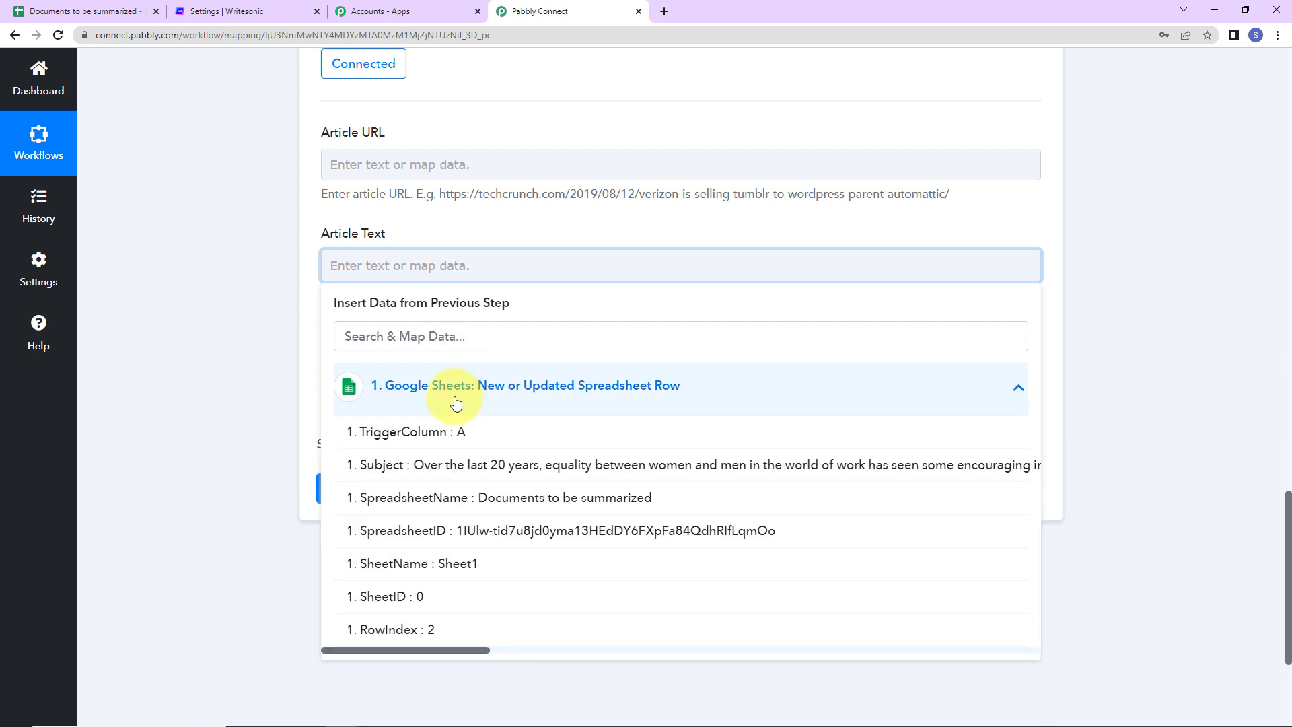
pyautogui.click(413, 475)
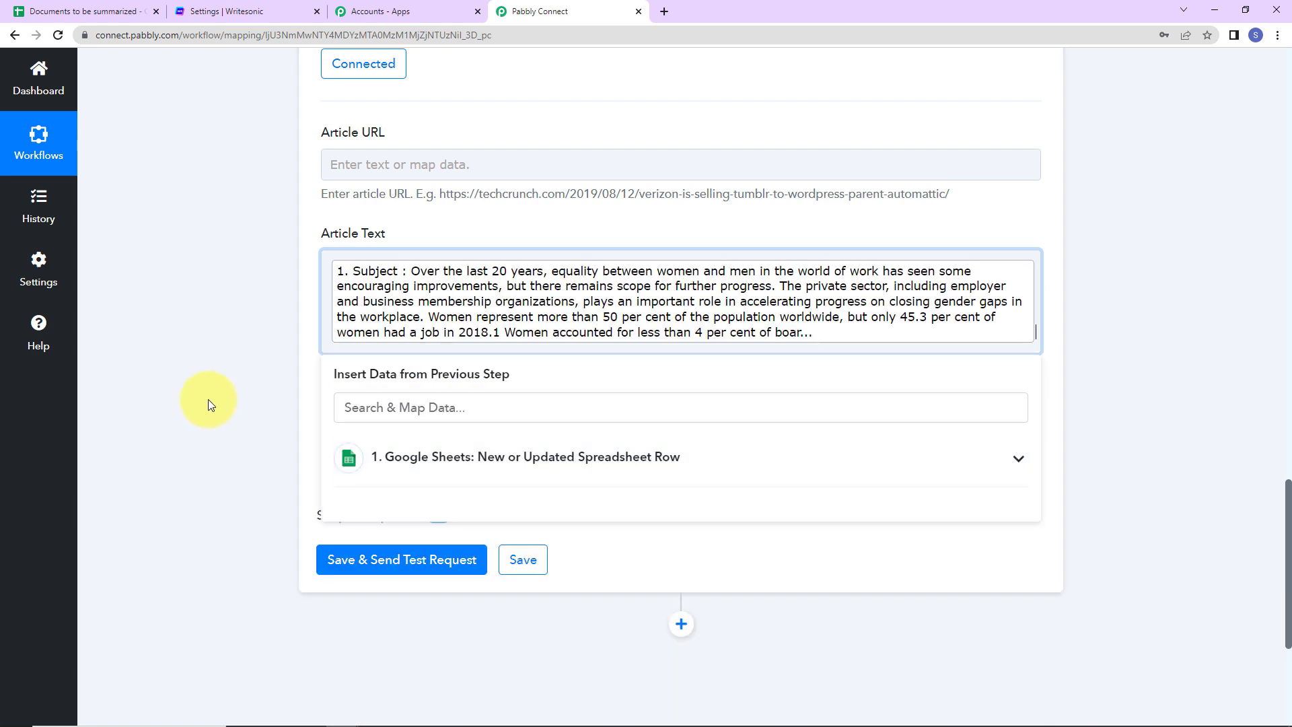
pyautogui.click(208, 398)
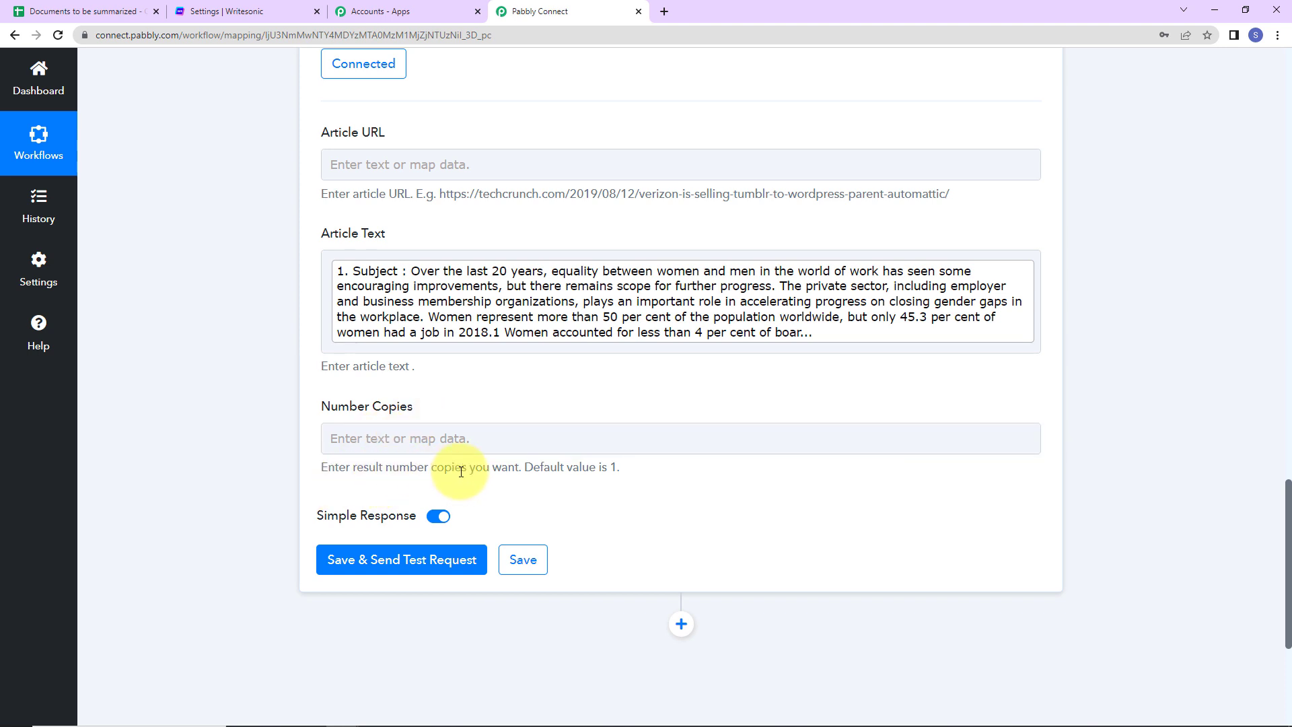
# Step: Set Number Copies to 1, then save the Text Summary action and send a test request
pyautogui.click(419, 444)
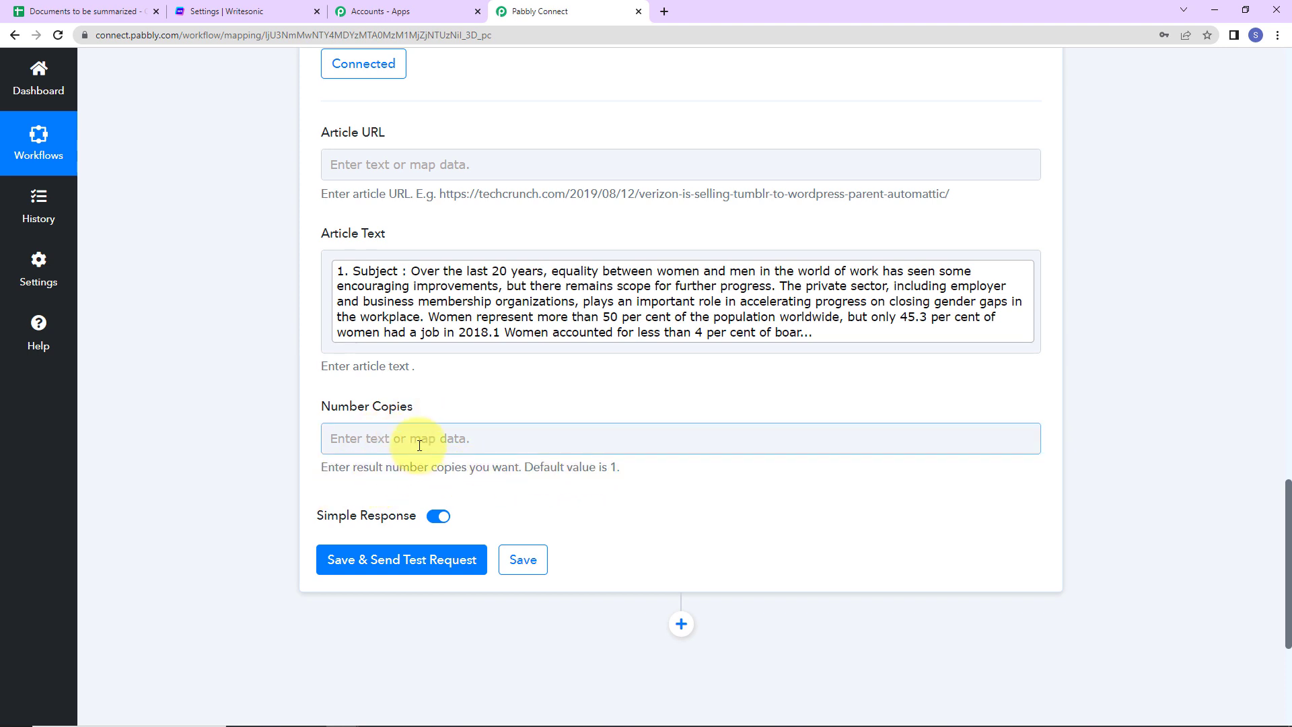
pyautogui.write('1')
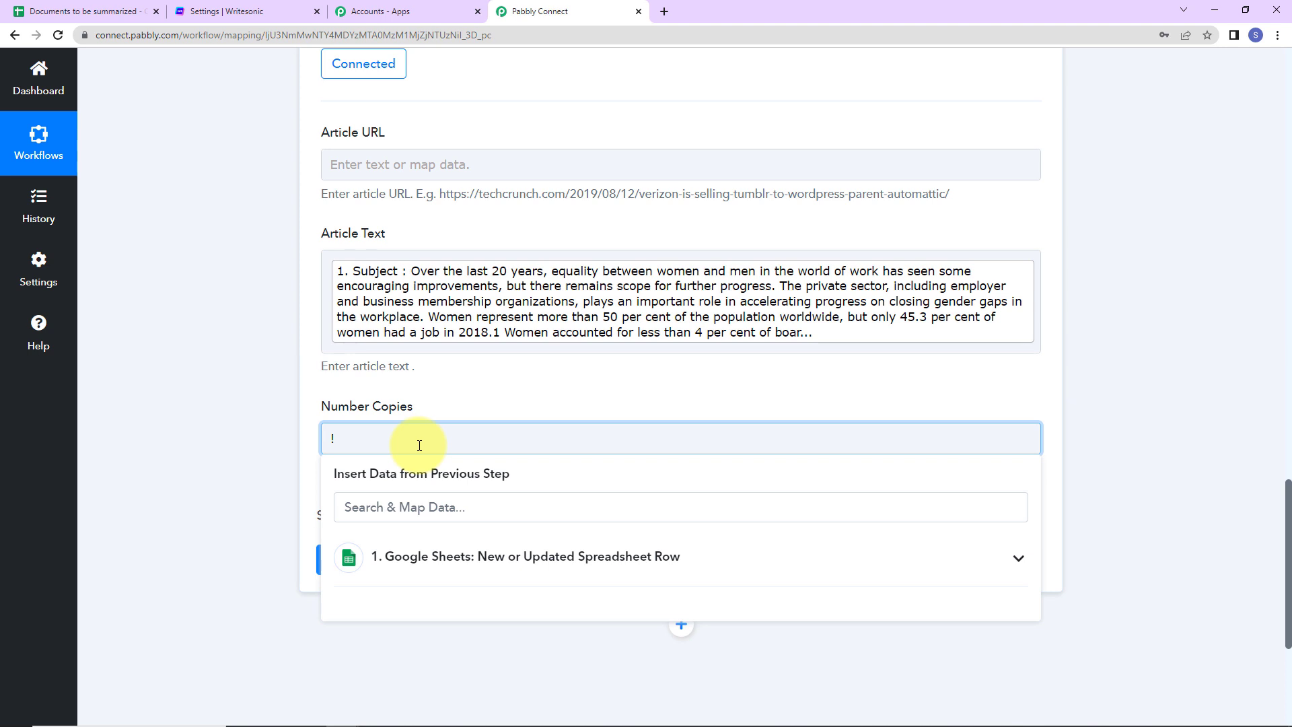
pyautogui.write('1')
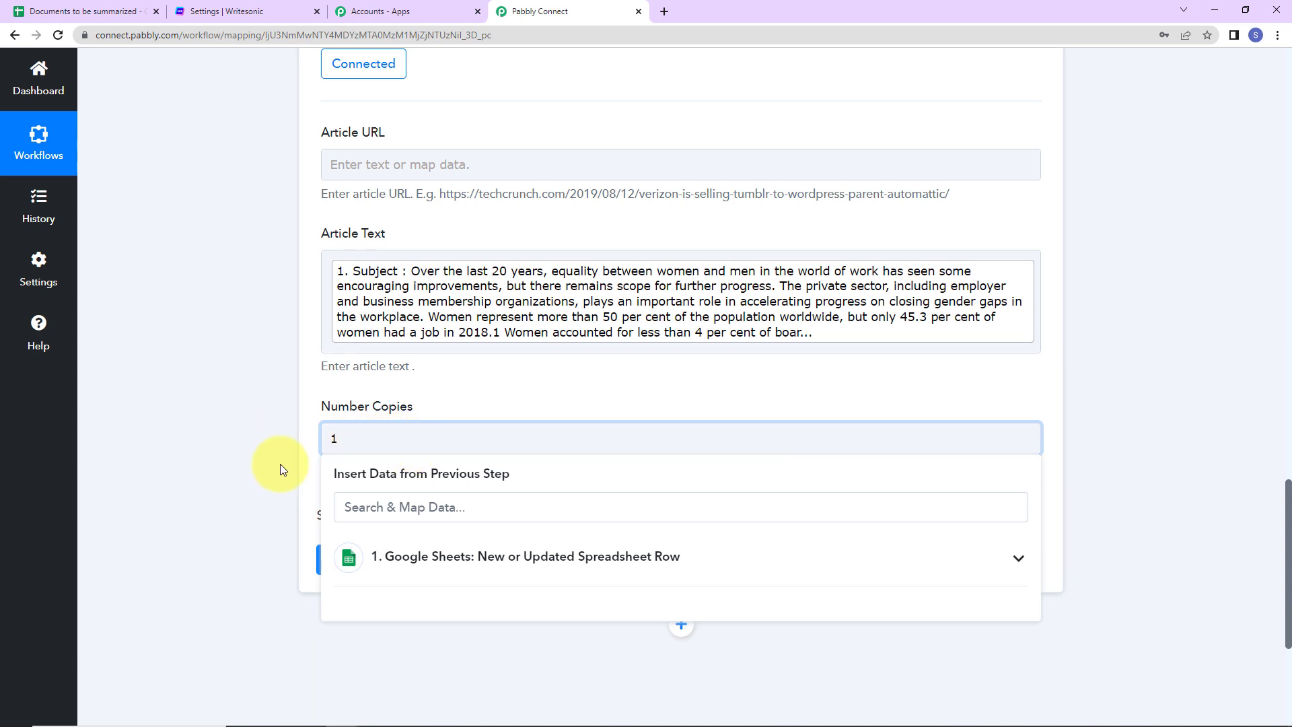
pyautogui.click(415, 562)
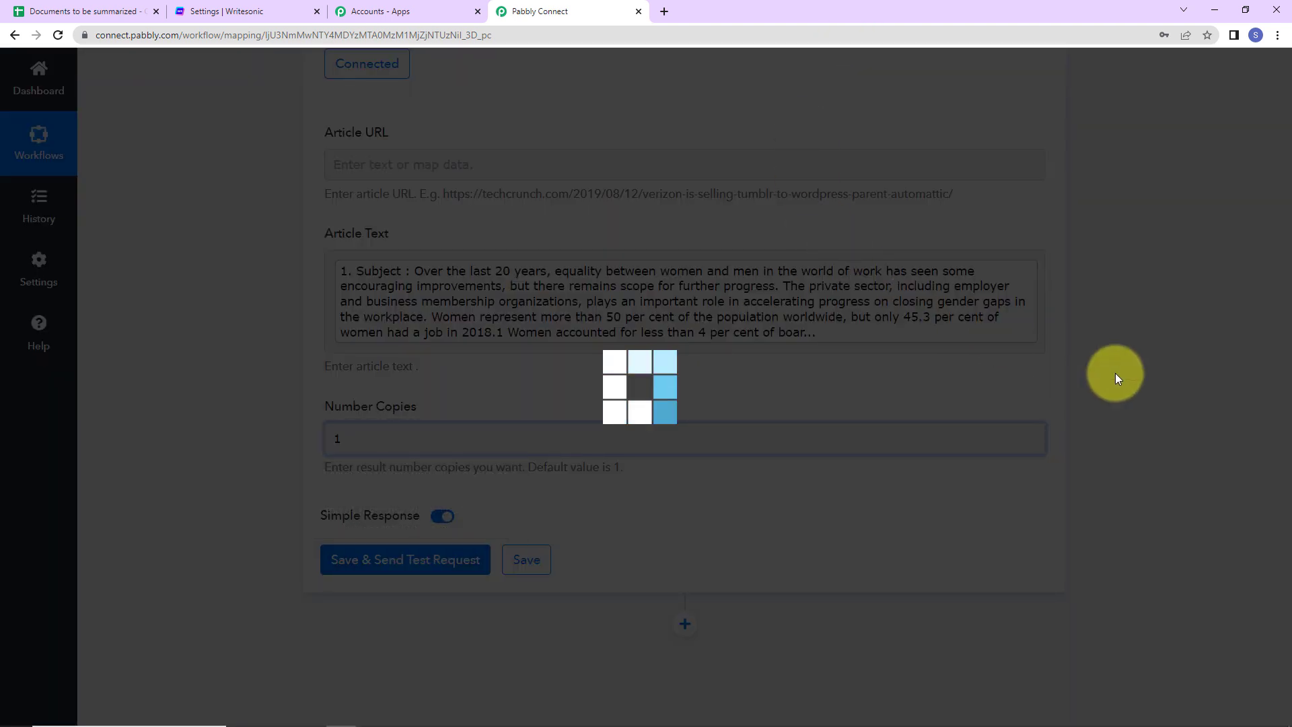
# Step: Enlarge the 0 Summary value in the Writesonic response and read through the received fields
pyautogui.scroll(-6, 1128, 406)
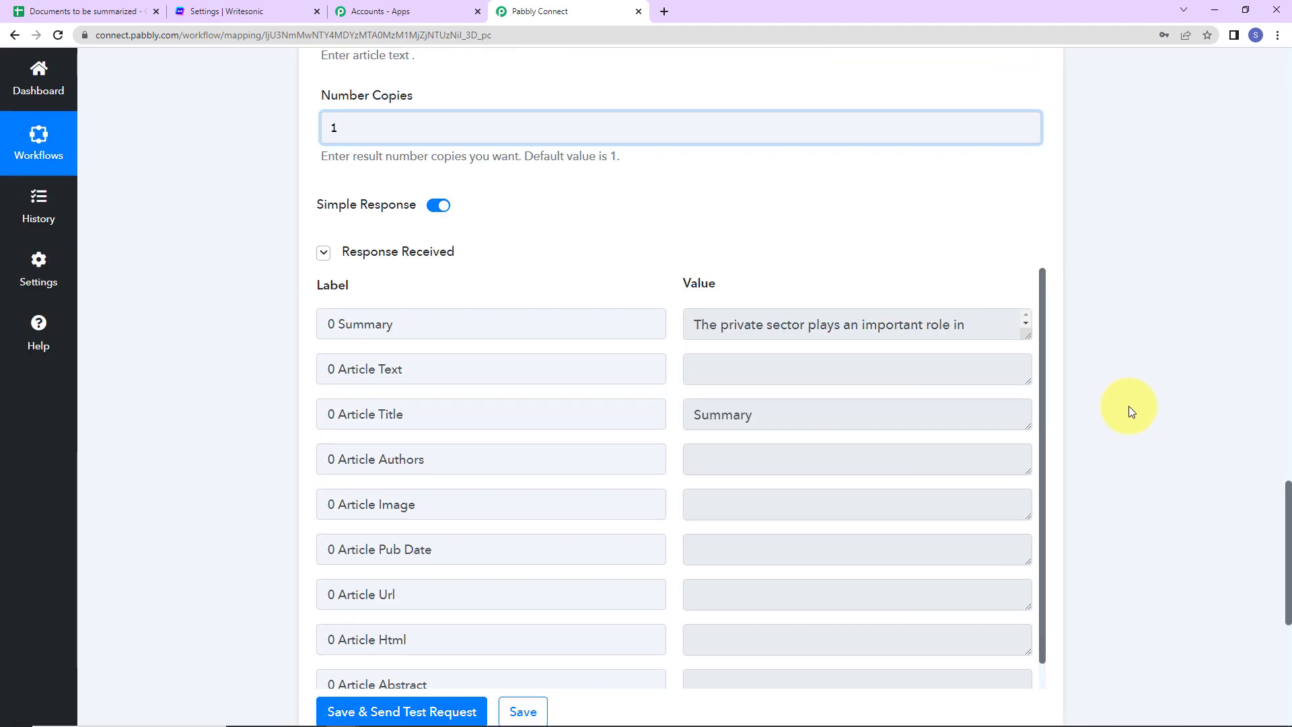
pyautogui.moveTo(1028, 176); pyautogui.dragTo(1041, 426)
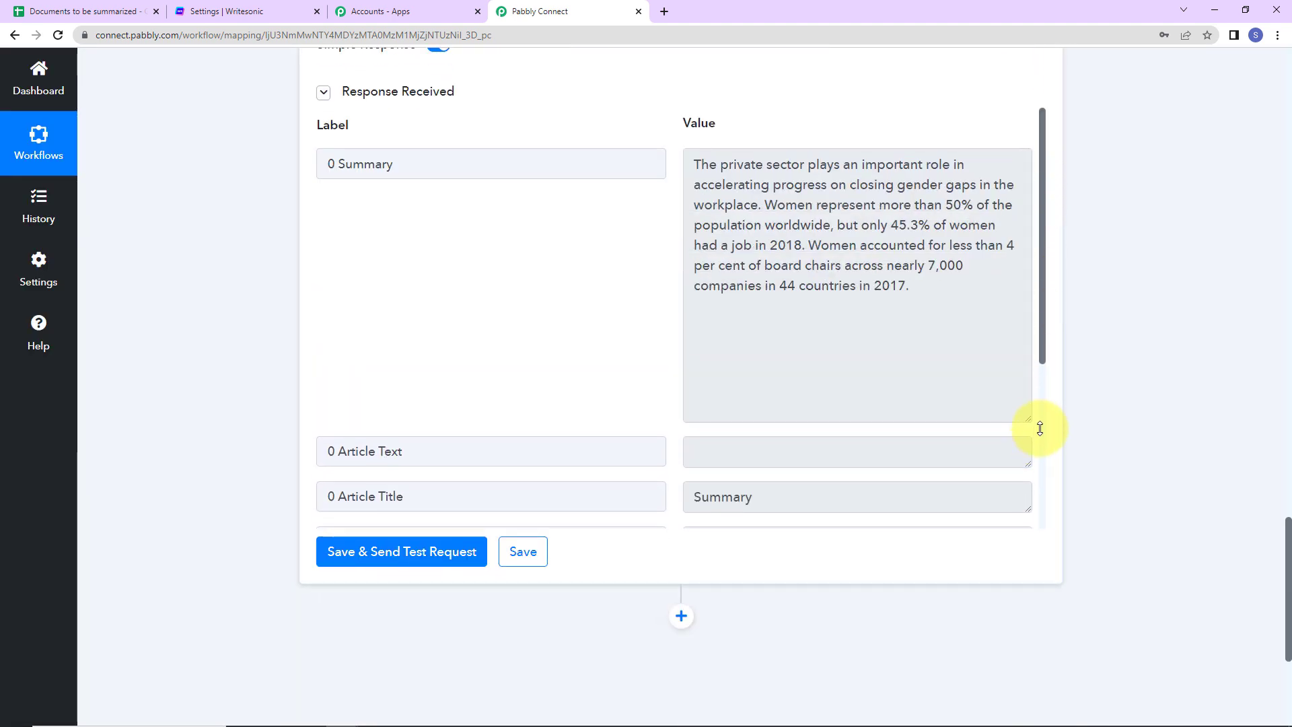
pyautogui.scroll(-2, 1114, 357)
pyautogui.scroll(2, 1114, 357)
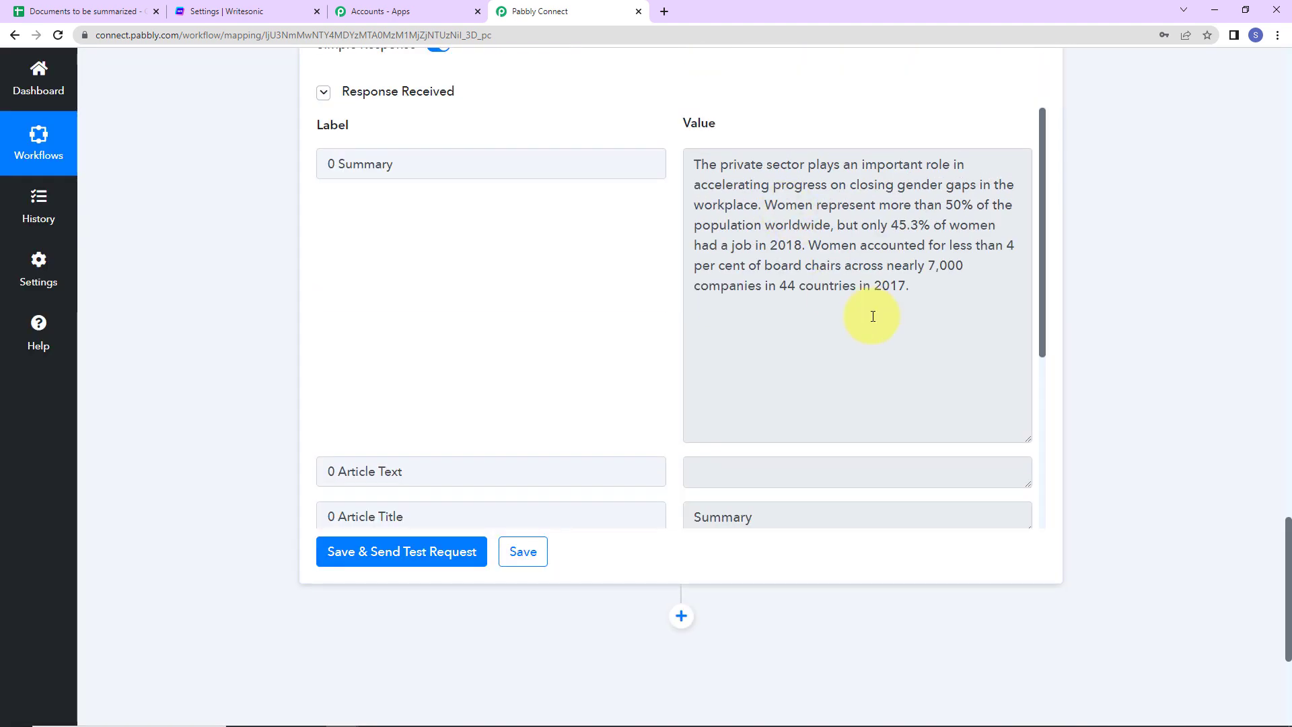
pyautogui.scroll(-4, 1043, 346)
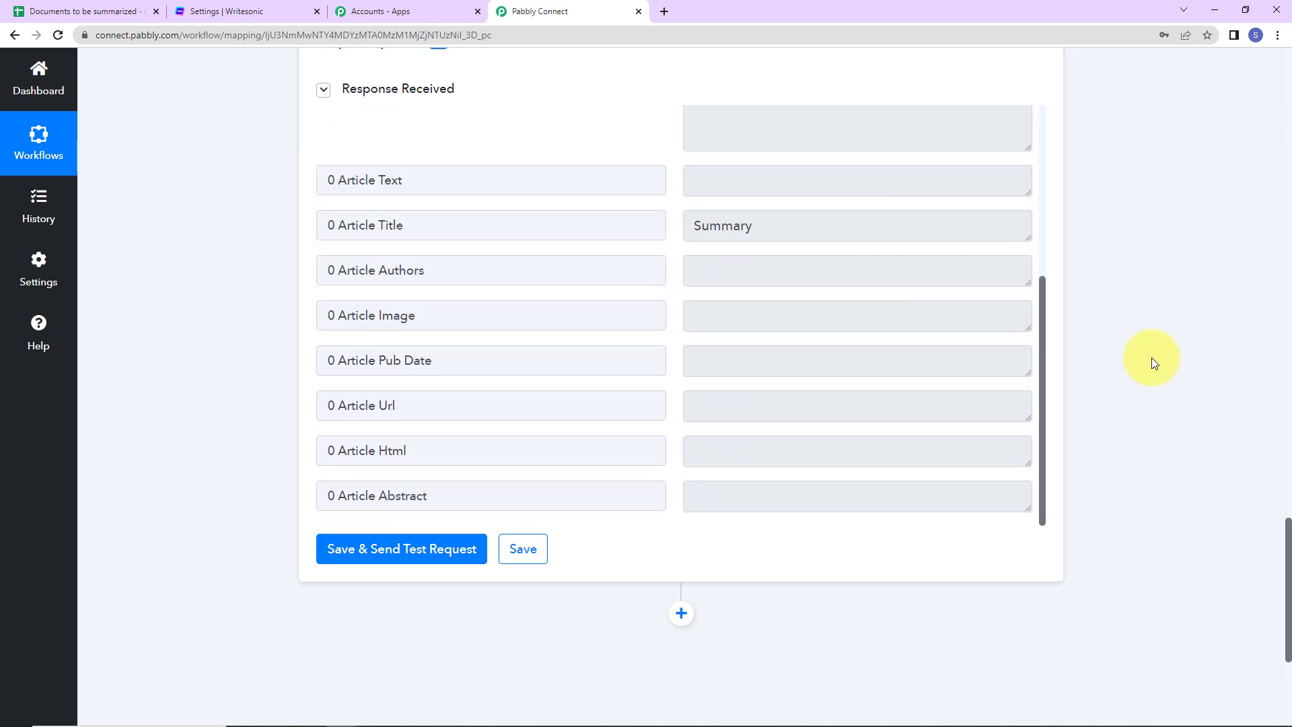
# Step: Add a Google Sheets action after the Writesonic step and choose Update Cell Value as its action event
pyautogui.scroll(-4, 1142, 360)
pyautogui.click(680, 320)
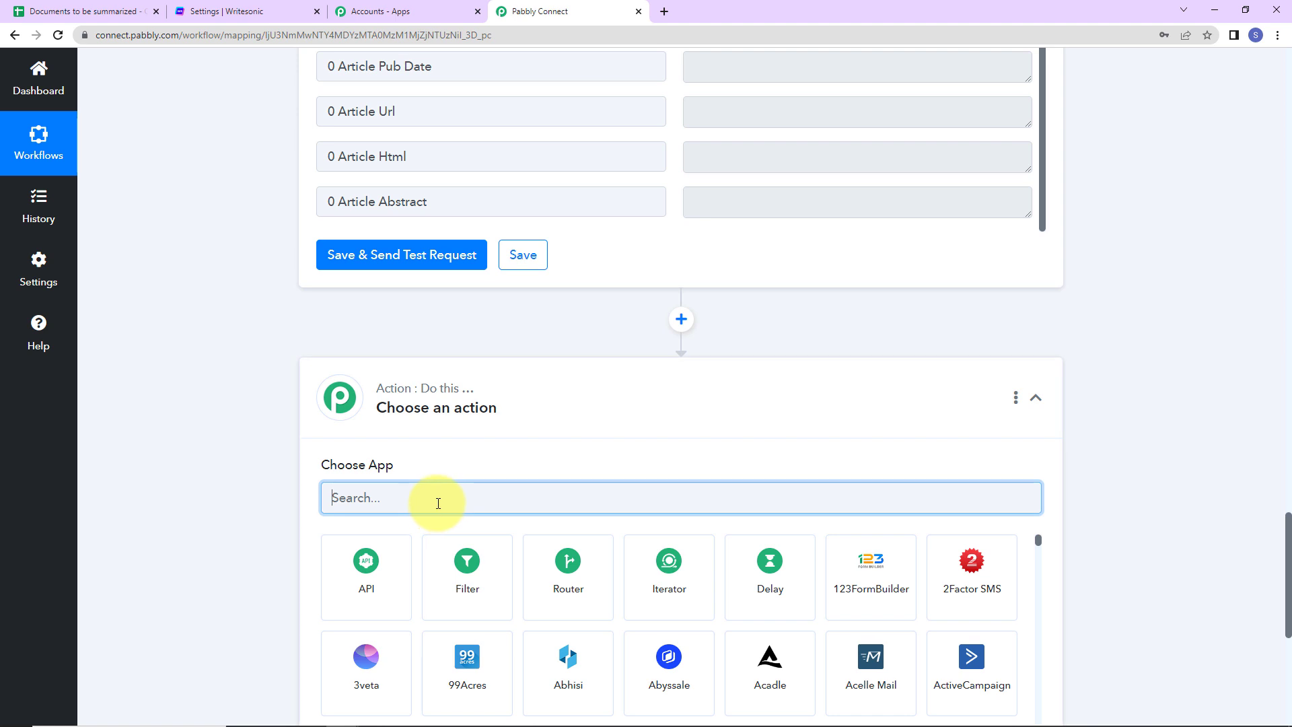
pyautogui.write('googl')
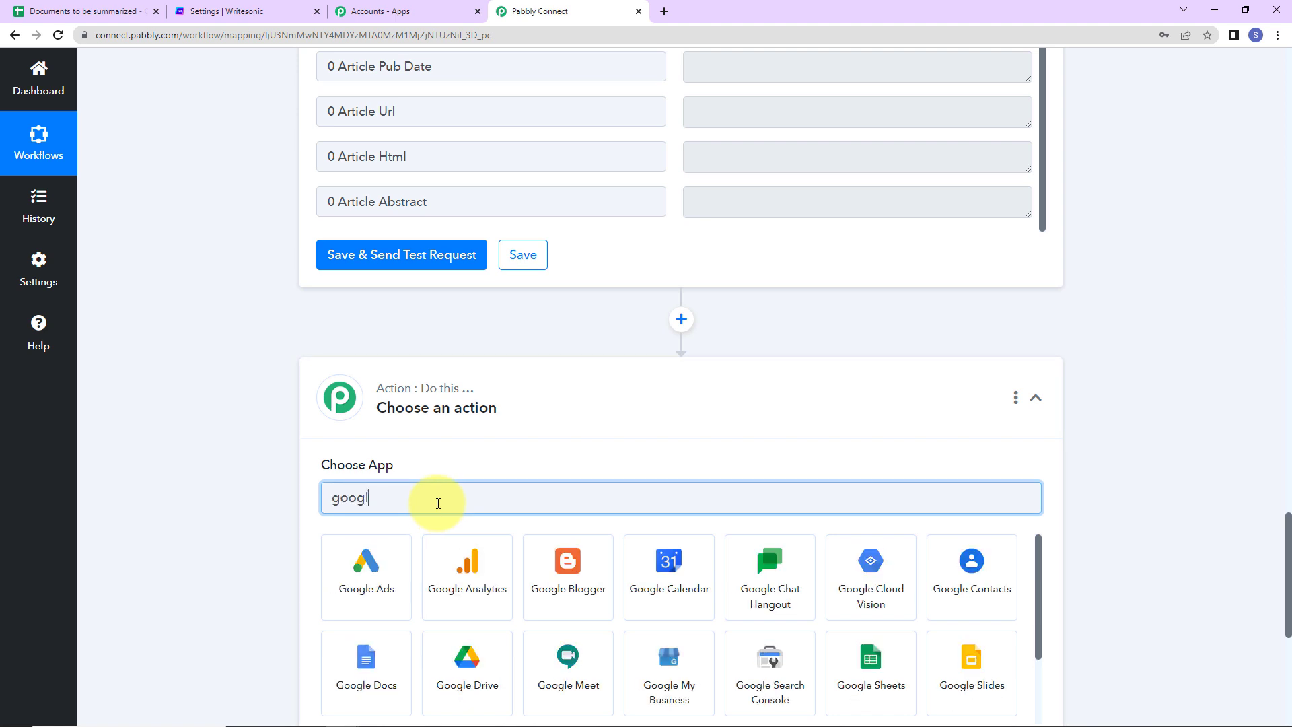
pyautogui.click(870, 673)
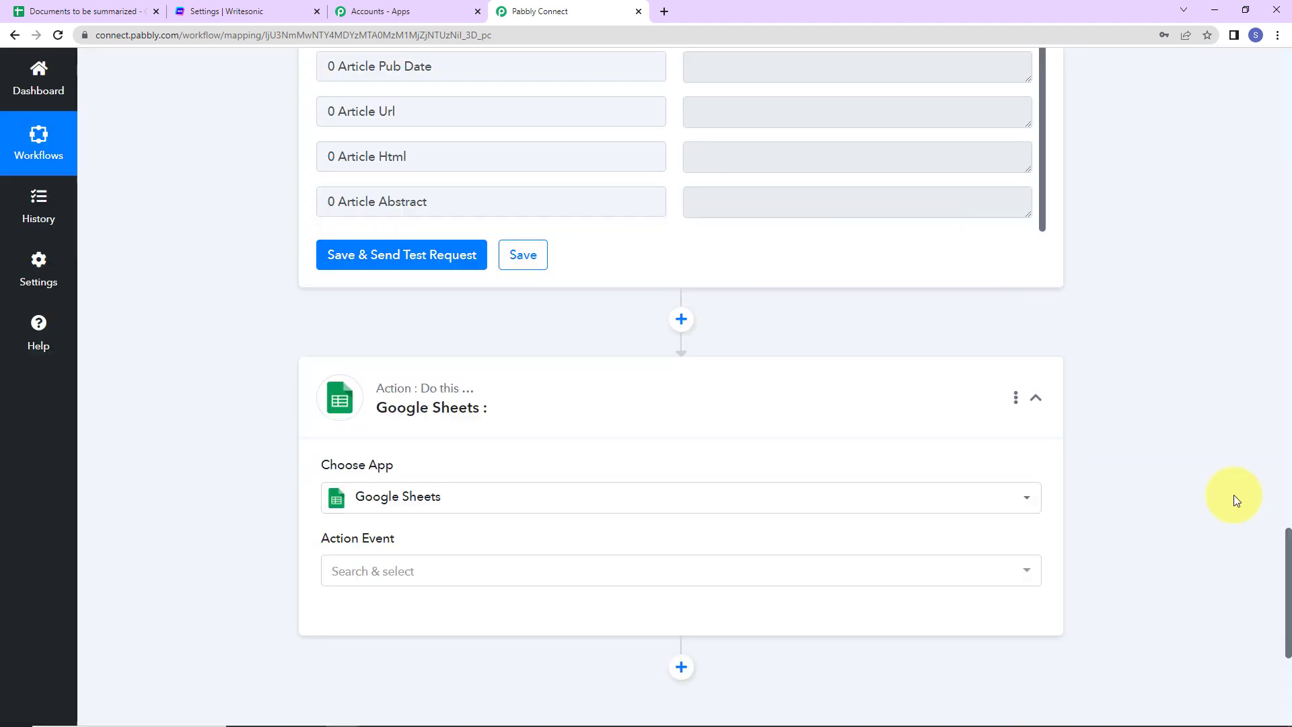
pyautogui.click(465, 260)
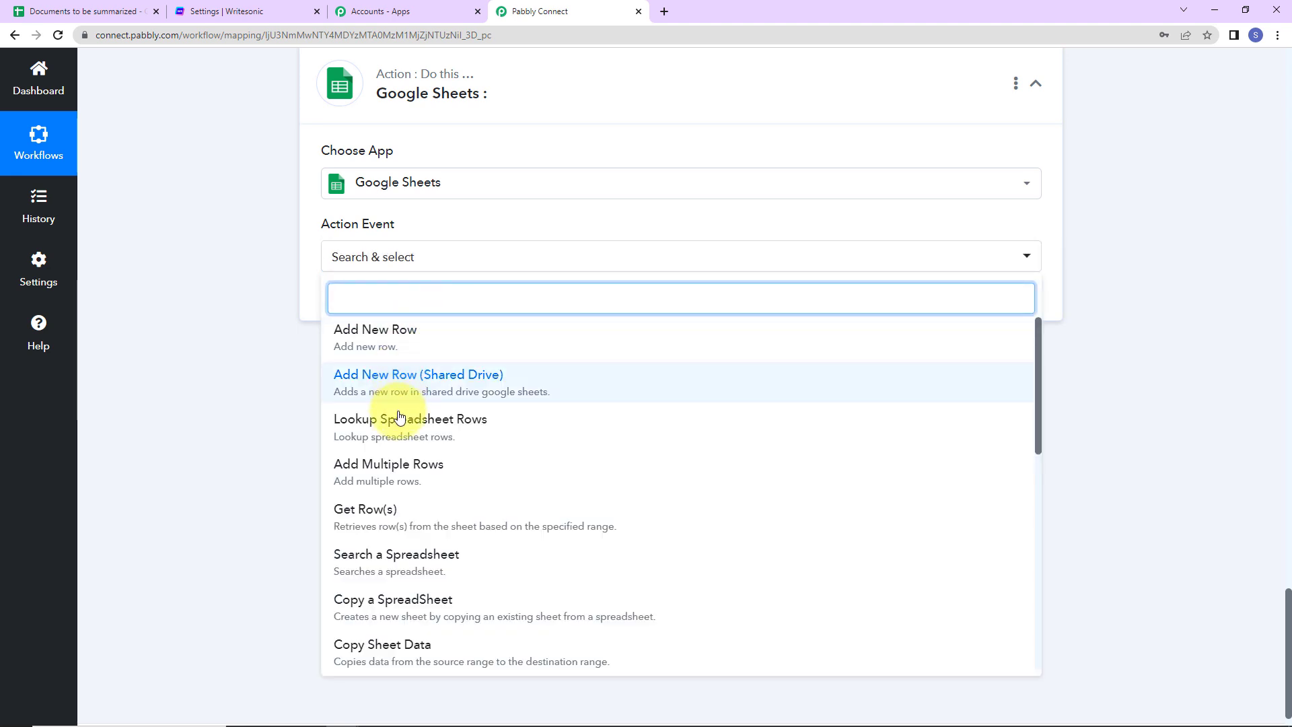
pyautogui.scroll(-7, 399, 491)
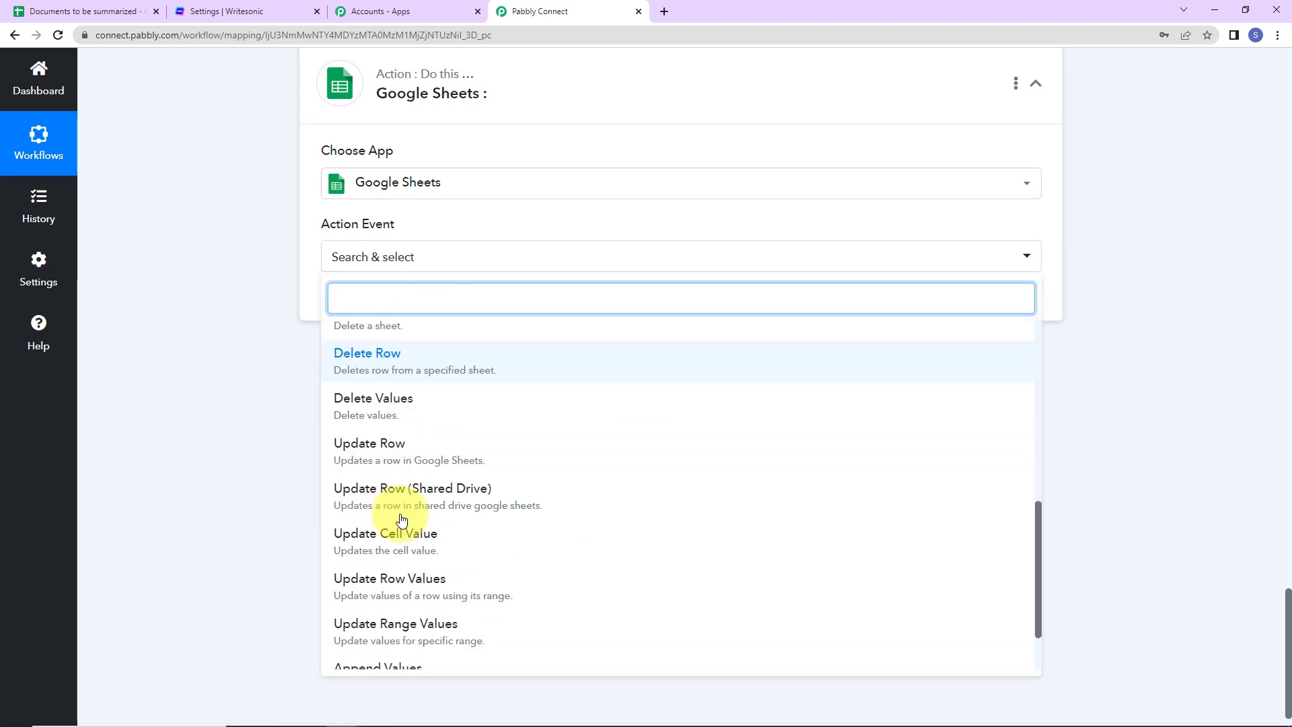
pyautogui.click(389, 540)
# Step: Connect the Update Cell Value action through the existing connection Google Sheets #10 and save it
pyautogui.click(363, 308)
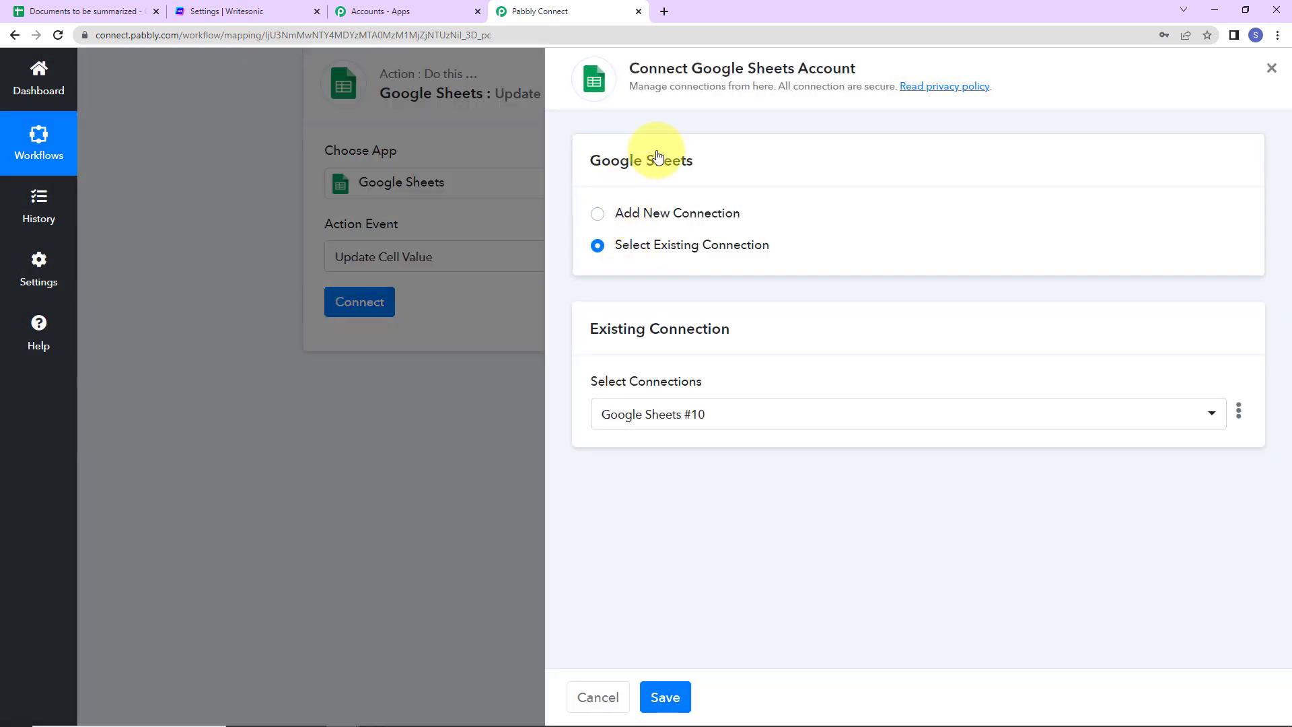
pyautogui.moveTo(692, 68); pyautogui.dragTo(925, 60)
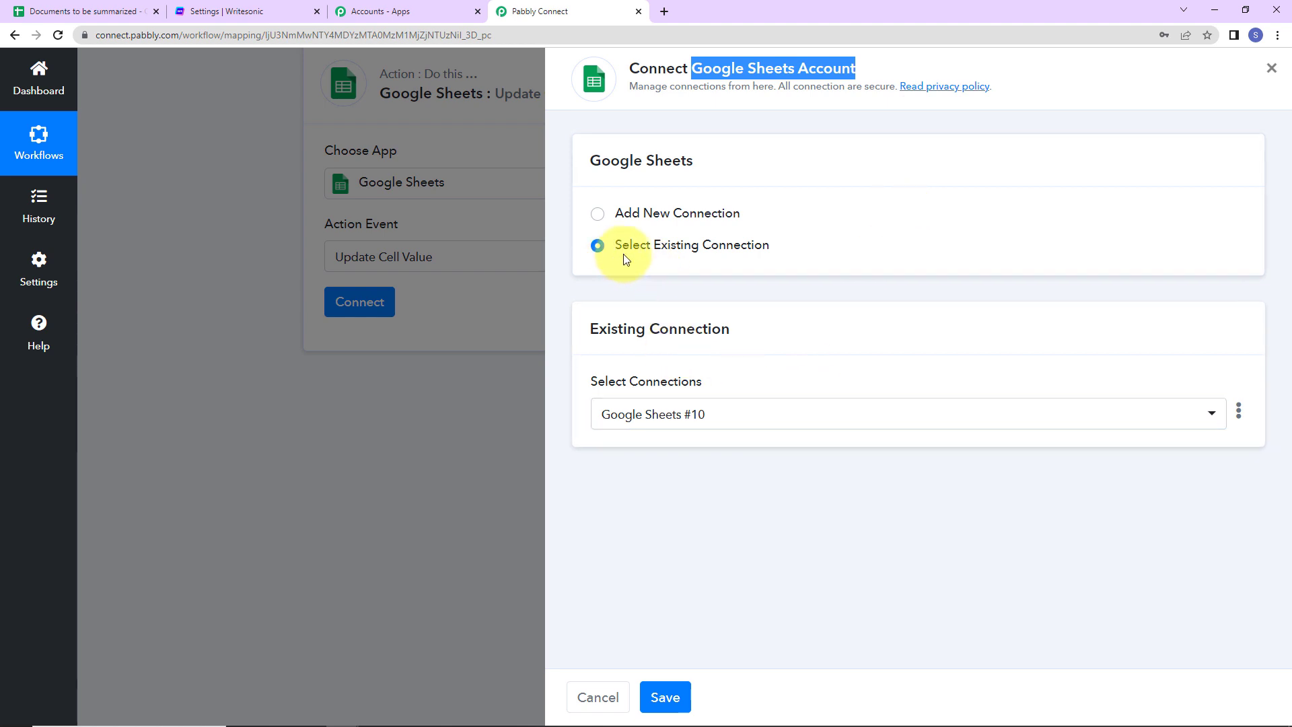
pyautogui.click(665, 696)
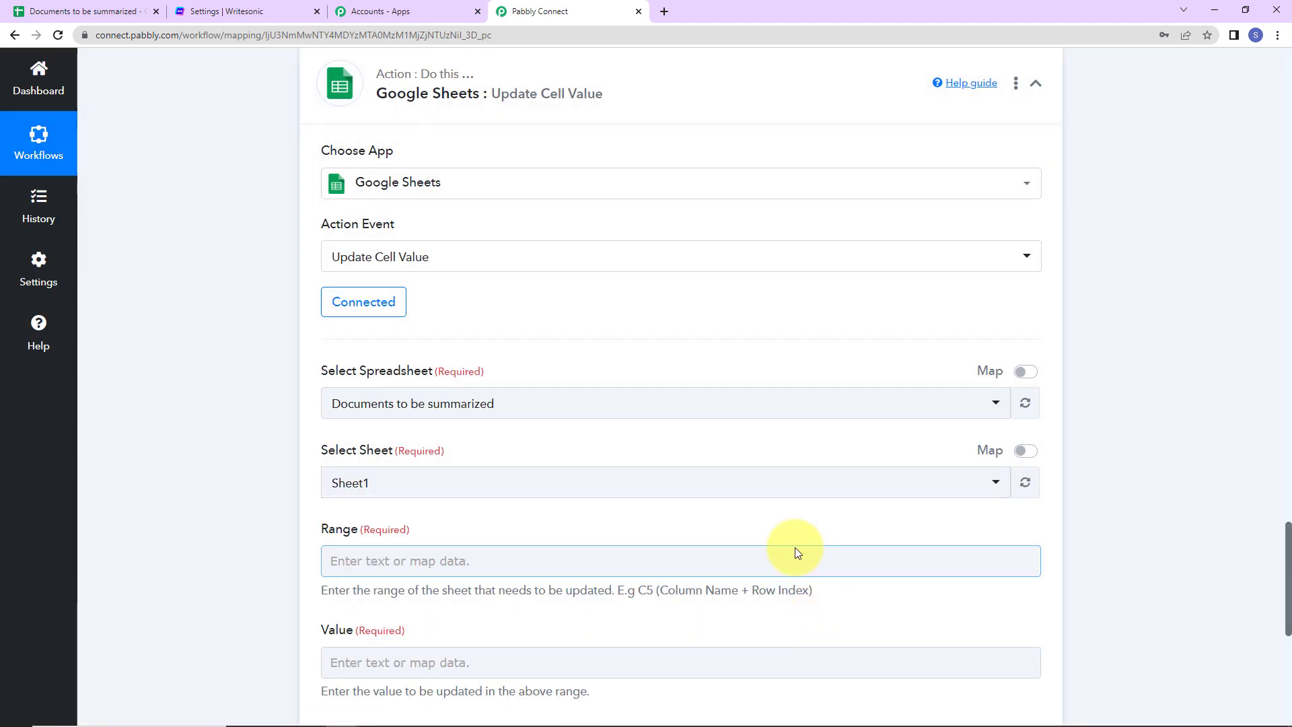
# Step: Check the summary column in the spreadsheet, then set the action's Range to B followed by the mapped RowIndex from the trigger
pyautogui.scroll(-5, 700, 484)
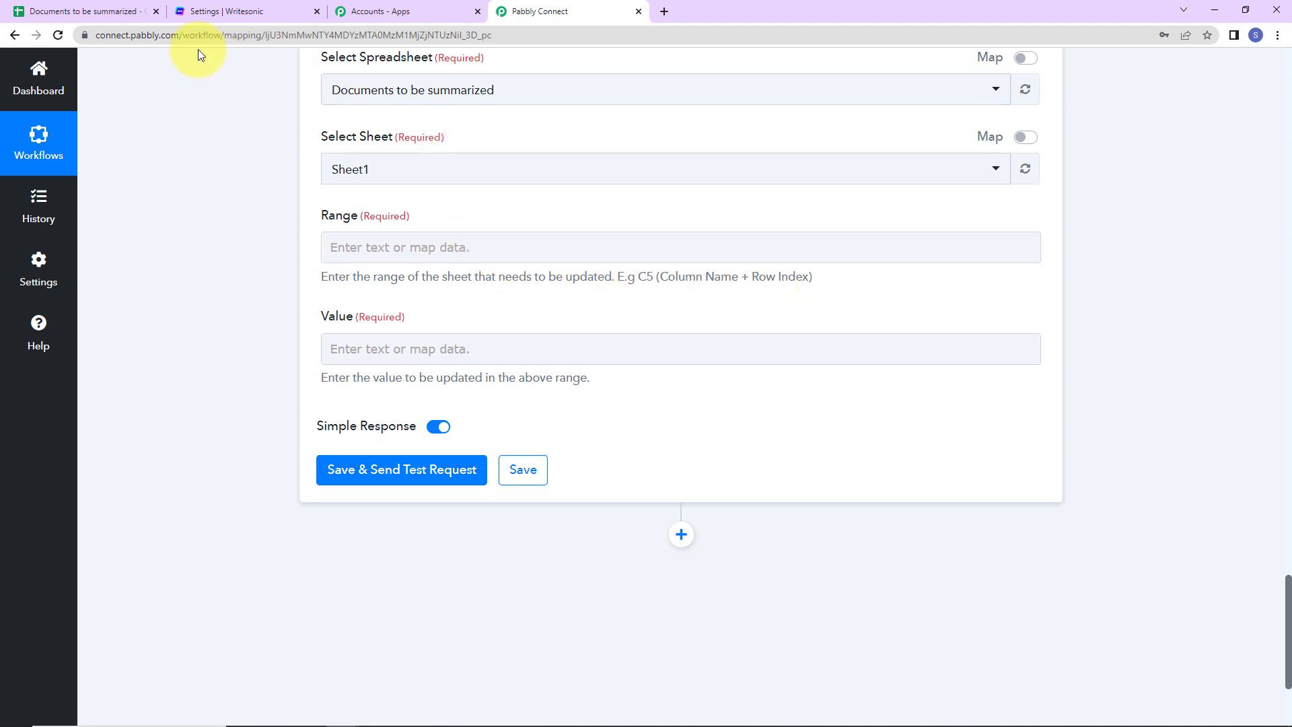
pyautogui.click(100, 12)
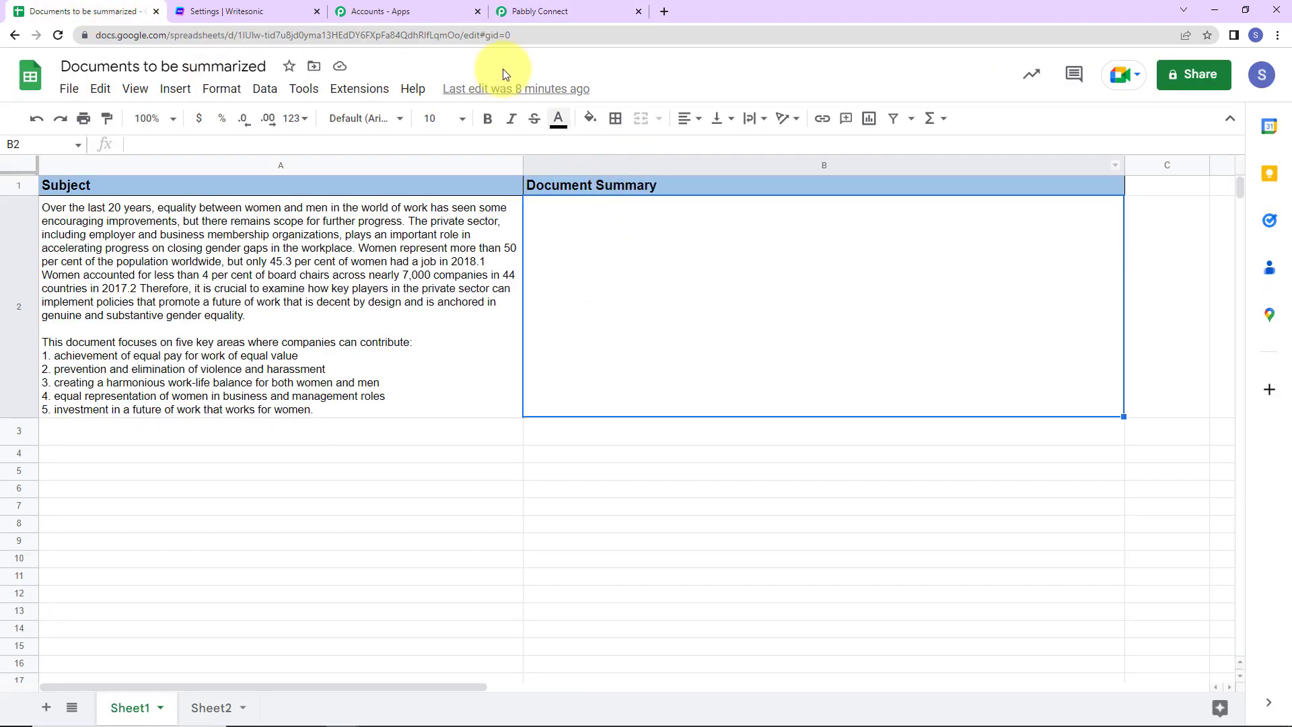
pyautogui.click(542, 9)
pyautogui.click(553, 241)
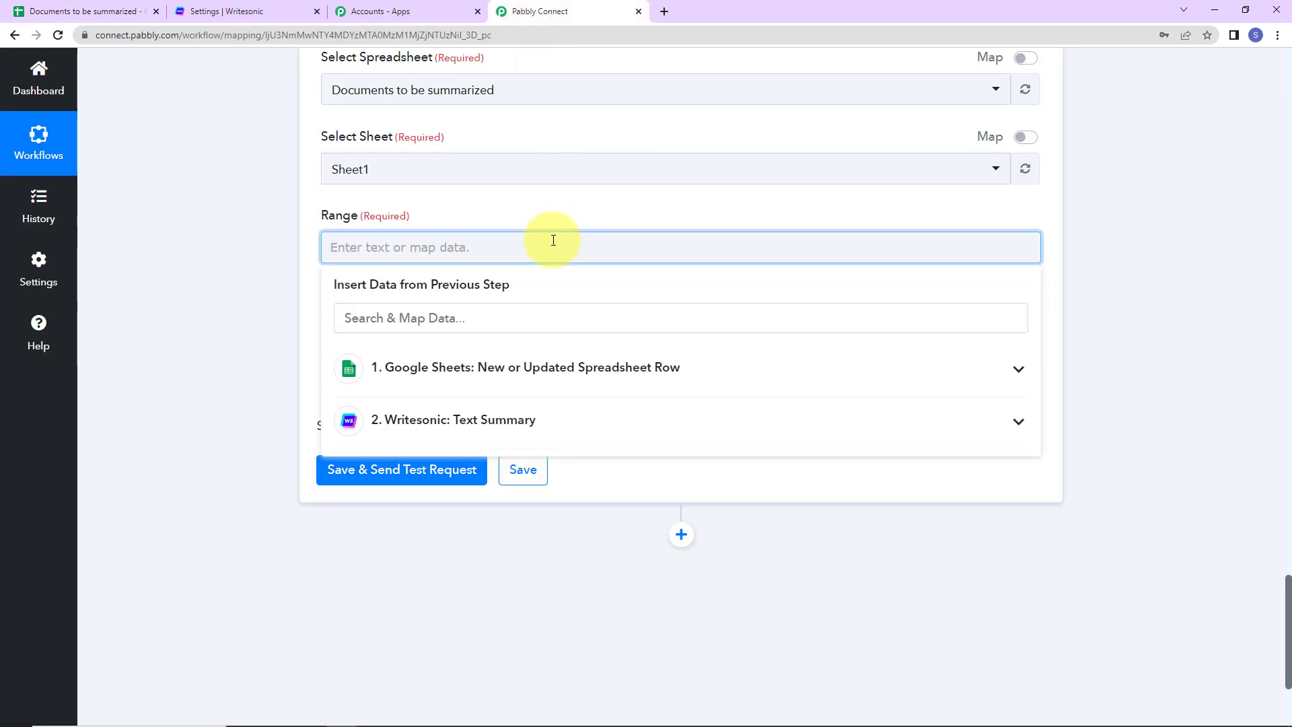
pyautogui.write('B')
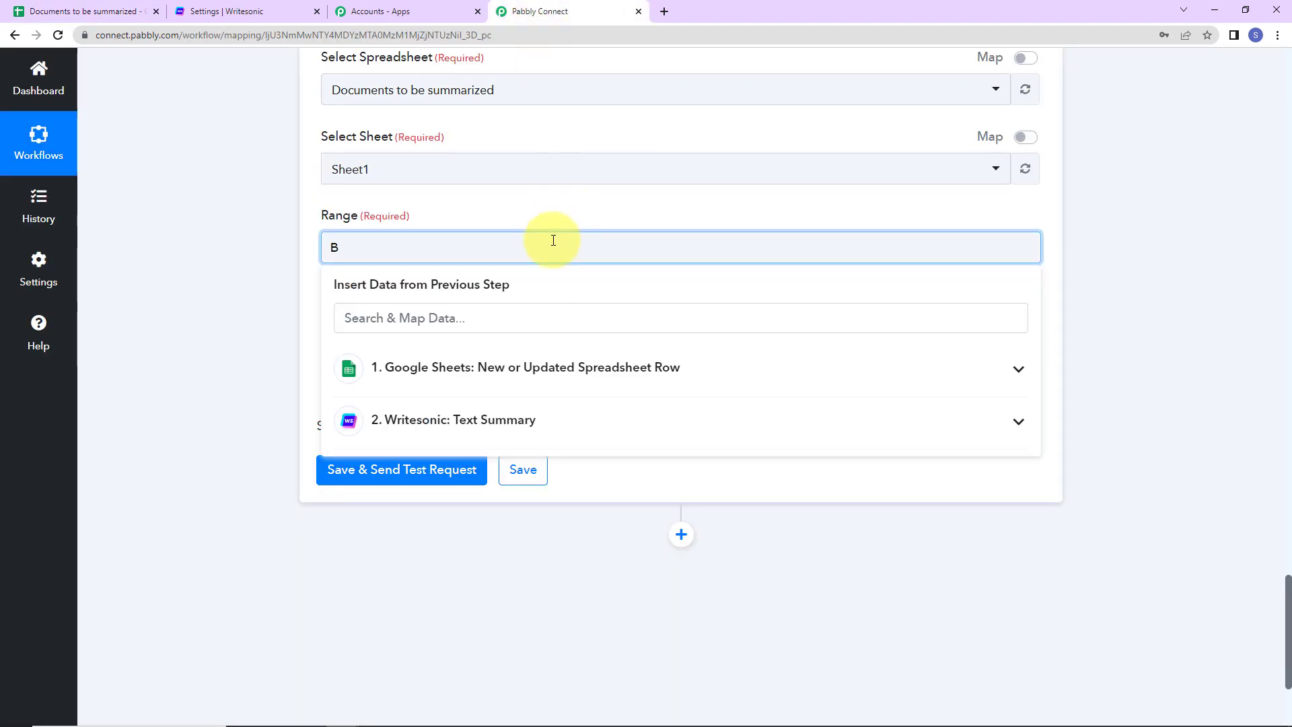
pyautogui.click(548, 368)
pyautogui.click(456, 611)
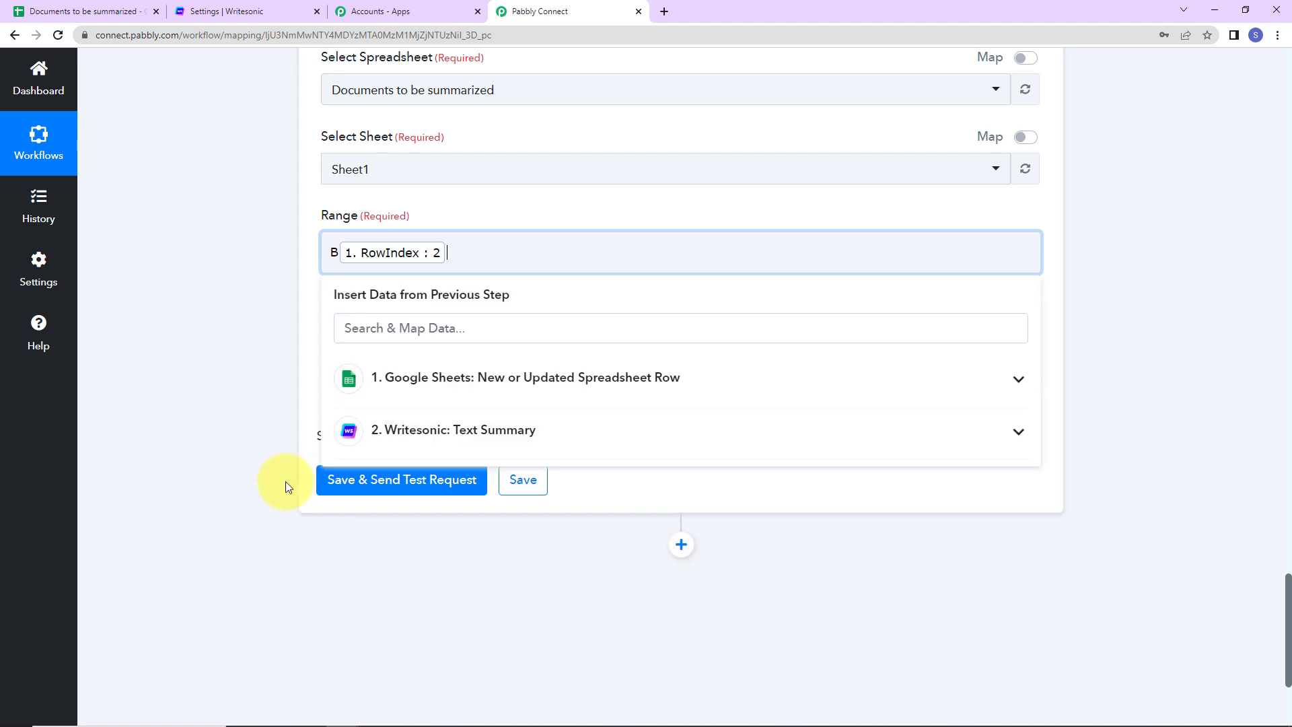
pyautogui.click(311, 352)
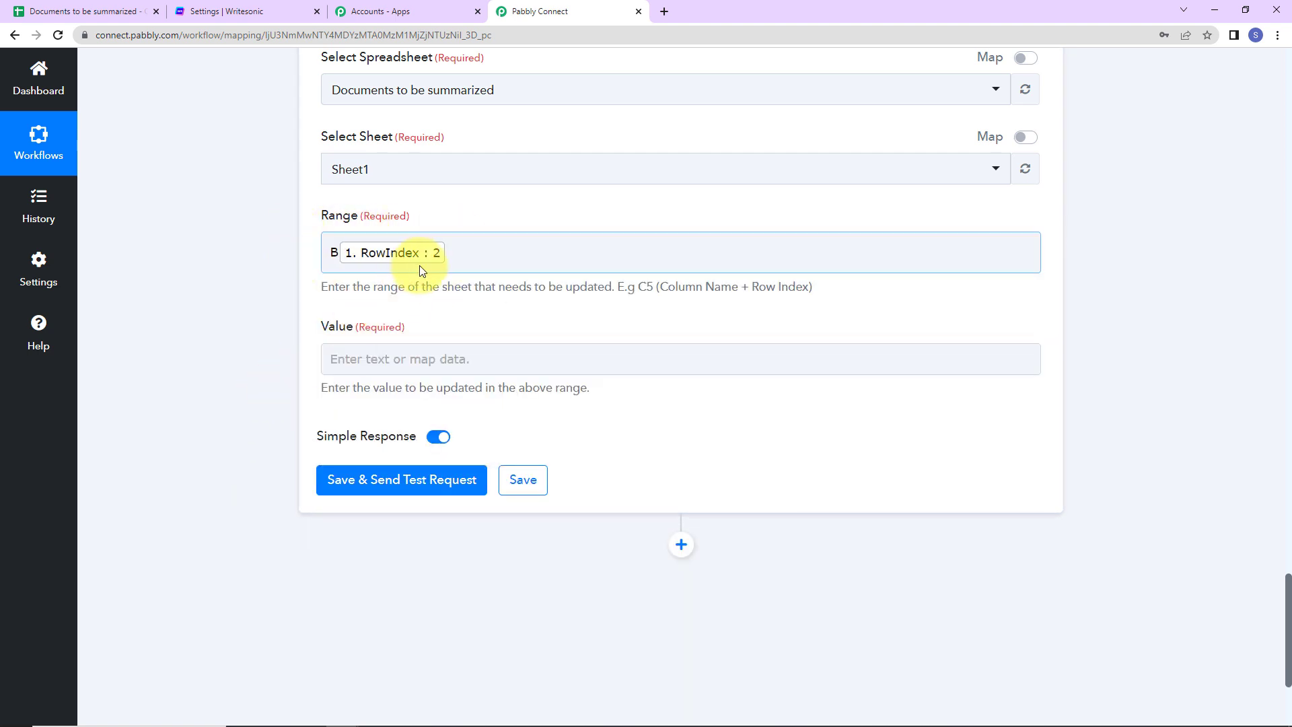
# Step: Map the Writesonic 0 Summary to the Value field, then save the action and send a test request
pyautogui.scroll(2, 427, 269)
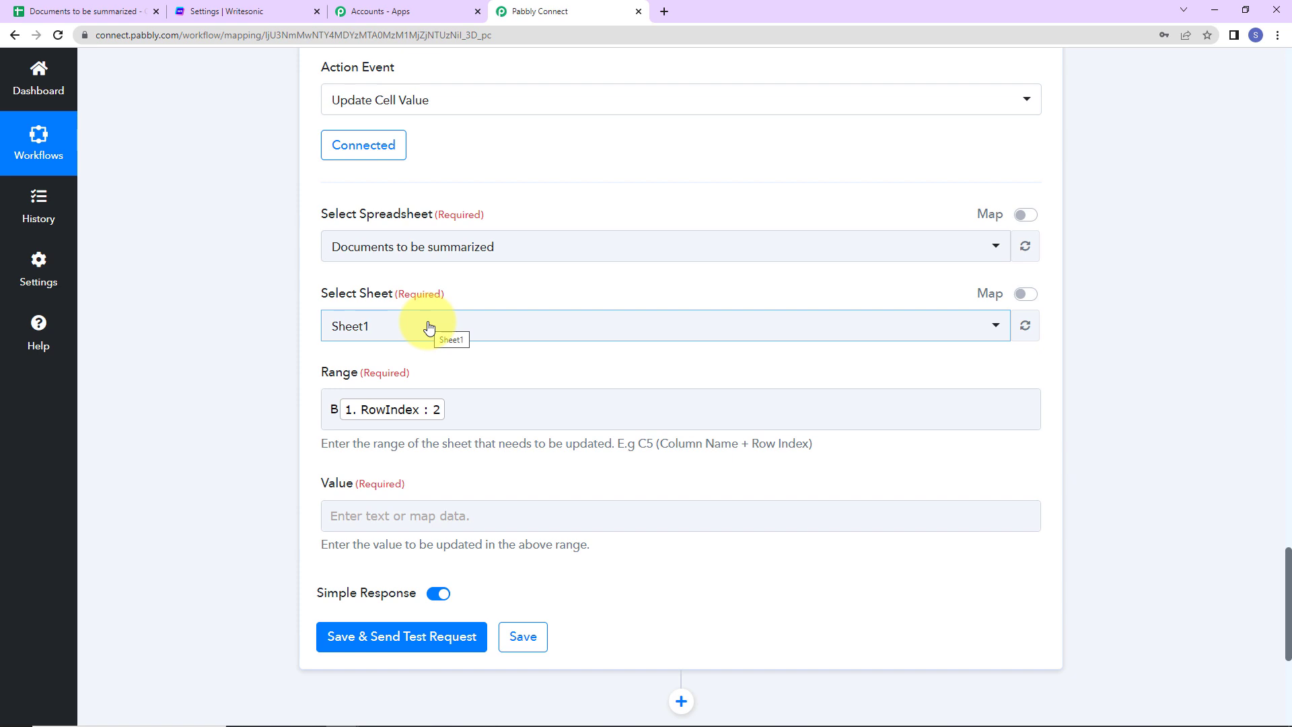
pyautogui.scroll(-4, 428, 327)
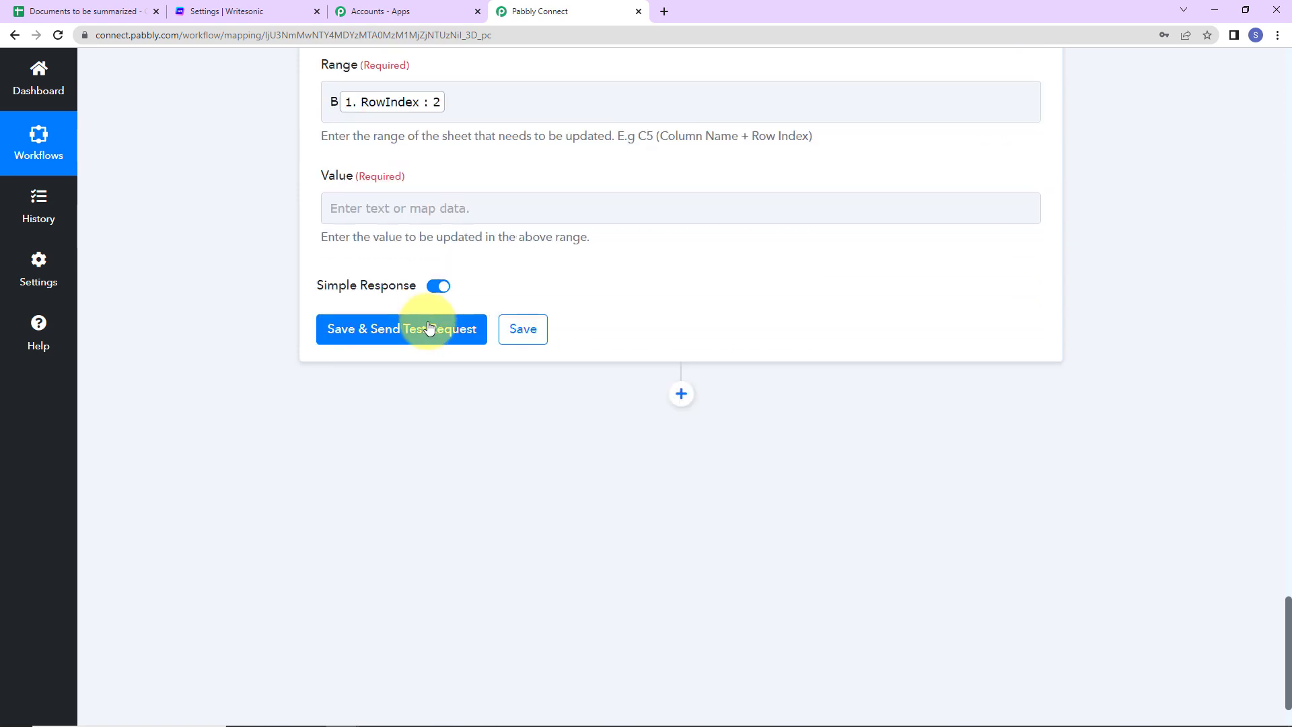
pyautogui.click(379, 205)
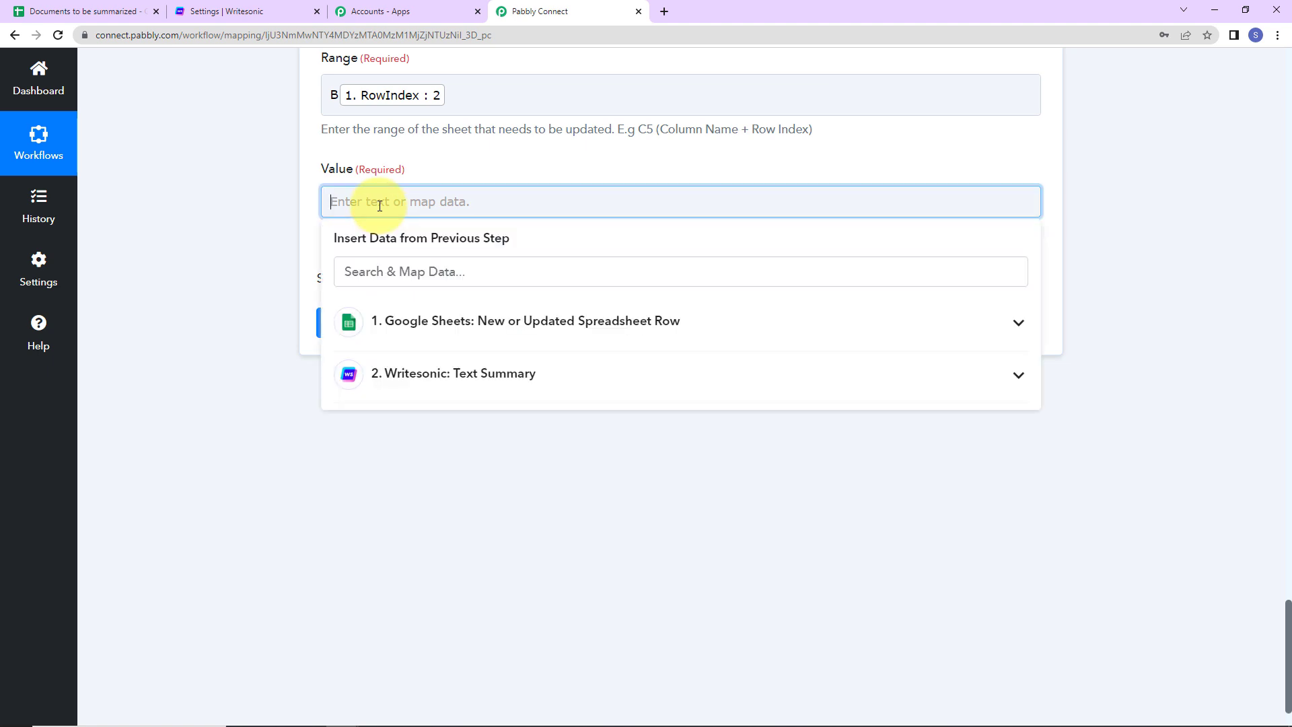
pyautogui.click(398, 375)
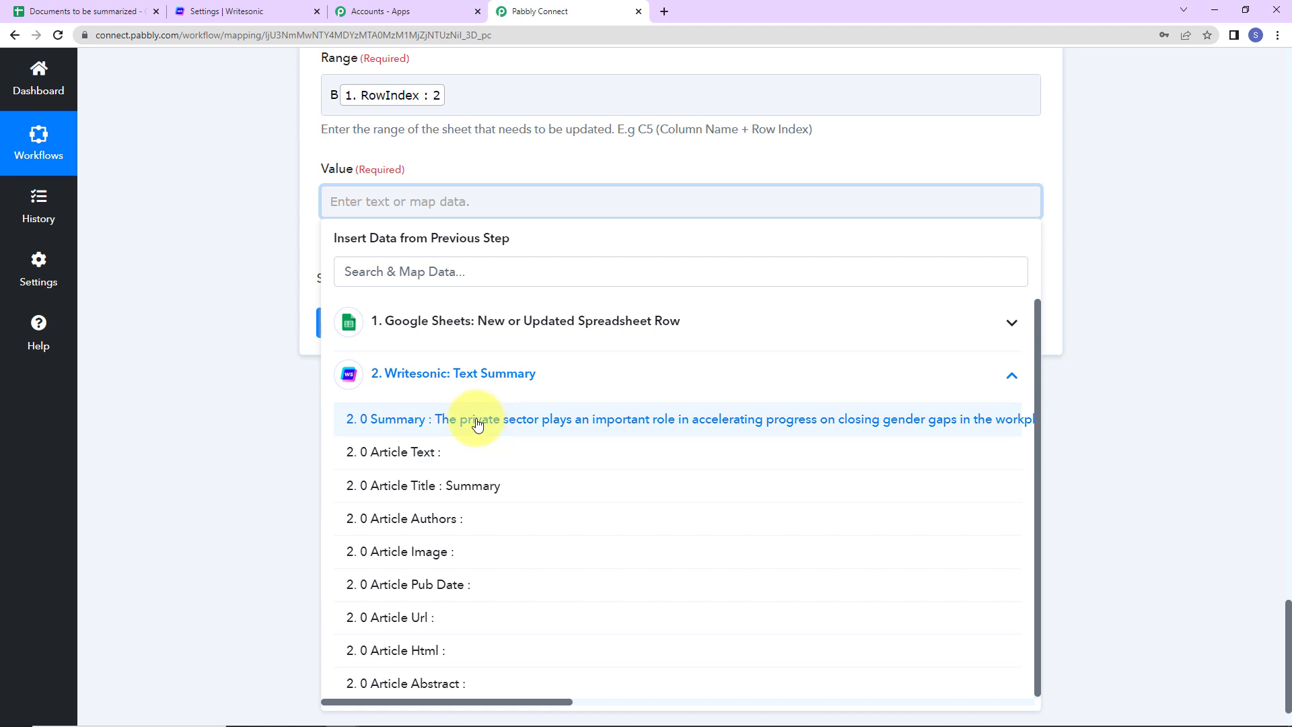
pyautogui.click(478, 422)
pyautogui.click(248, 347)
pyautogui.click(404, 378)
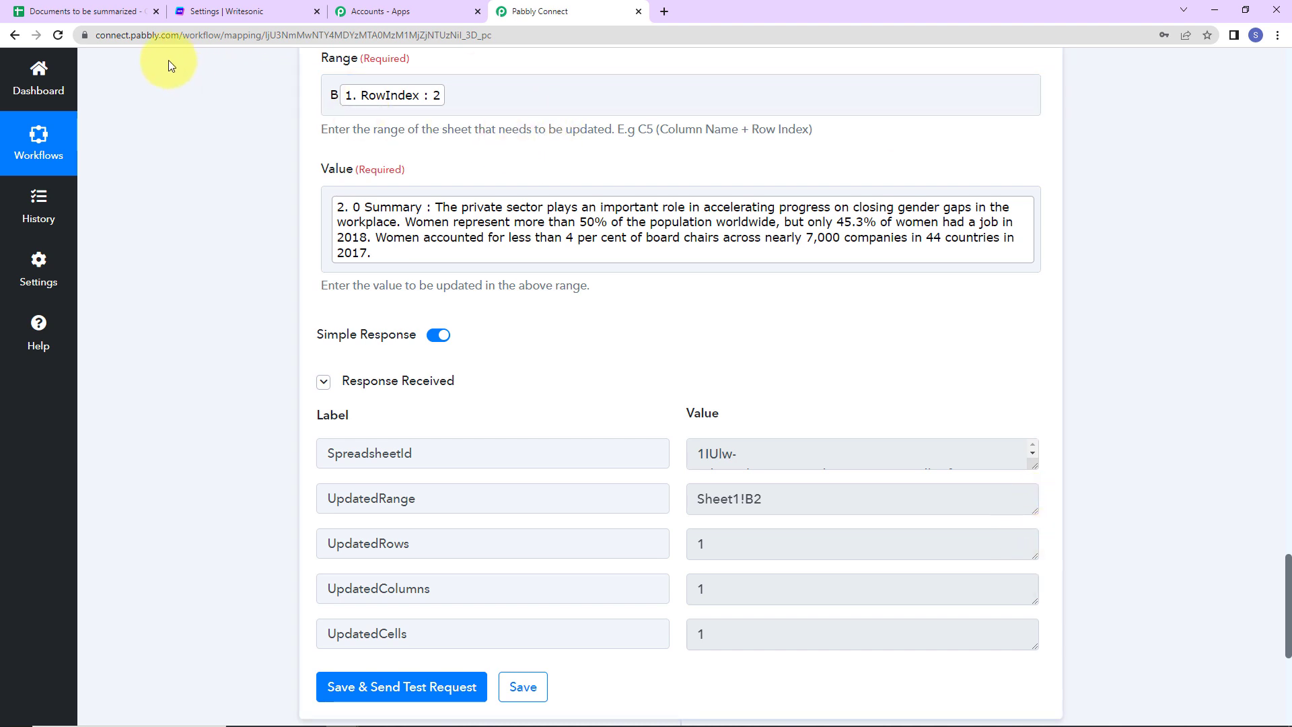
# Step: Switch to the Documents to be summarized spreadsheet and paste the copied text on the individual and society into cell A3
pyautogui.click(88, 14)
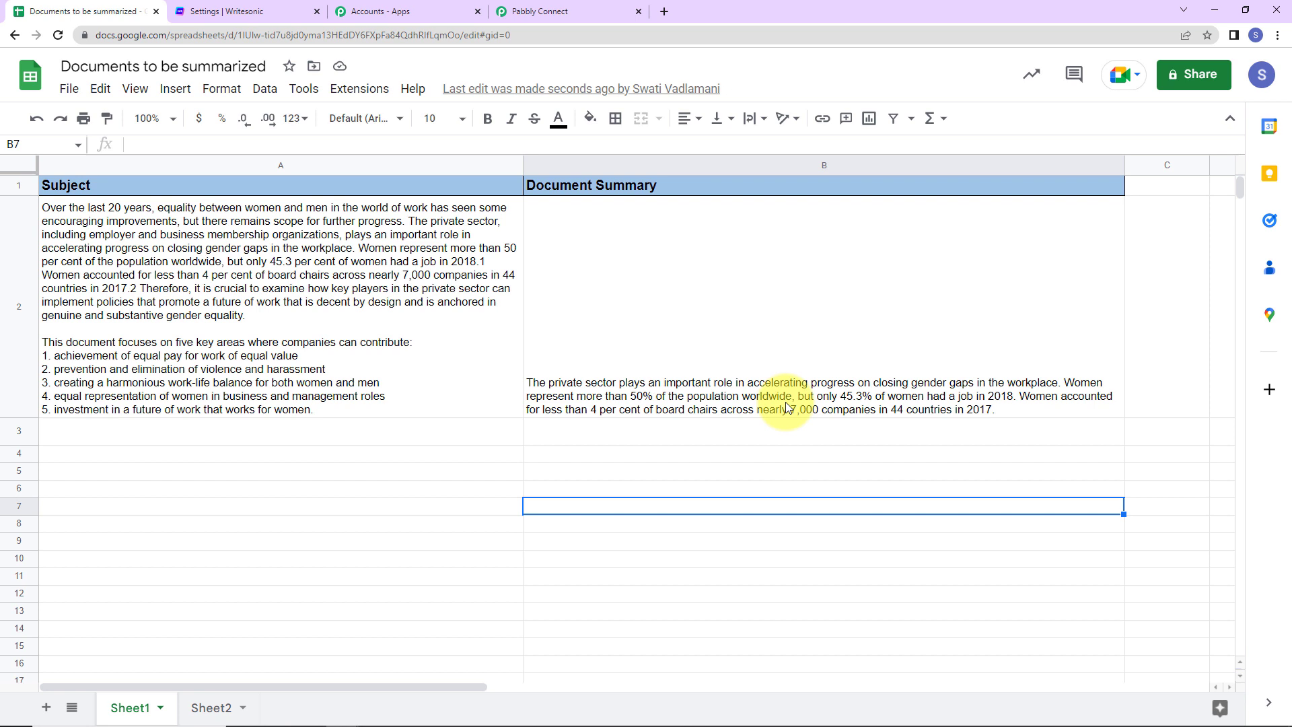
pyautogui.click(270, 444)
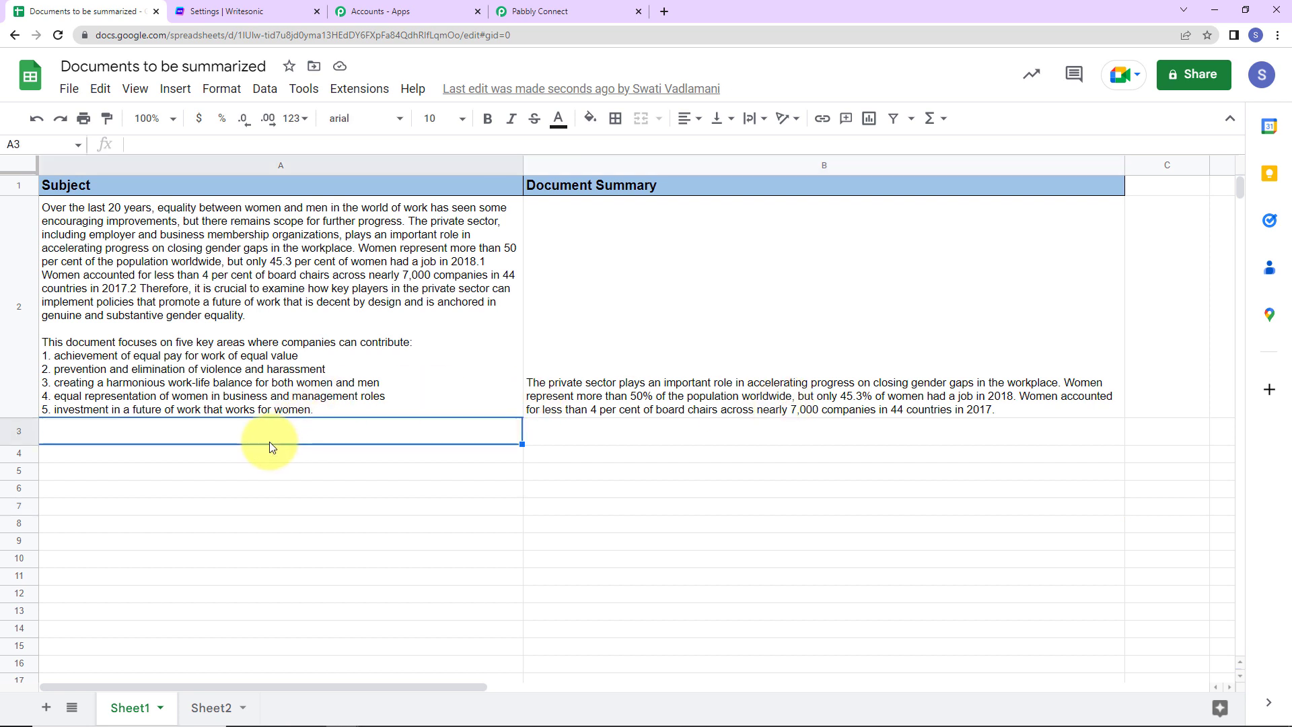
pyautogui.scroll(-1, 269, 441)
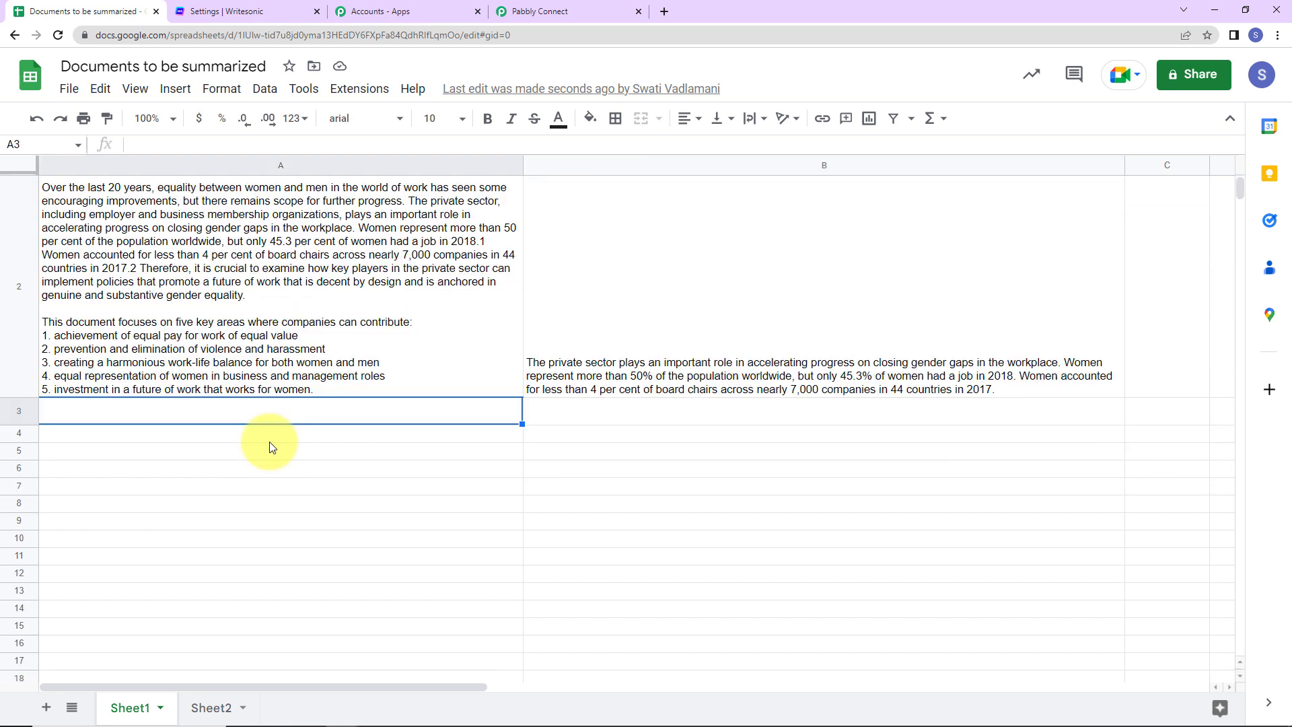
pyautogui.hotkey('ctrl', 'v')
pyautogui.click(572, 651)
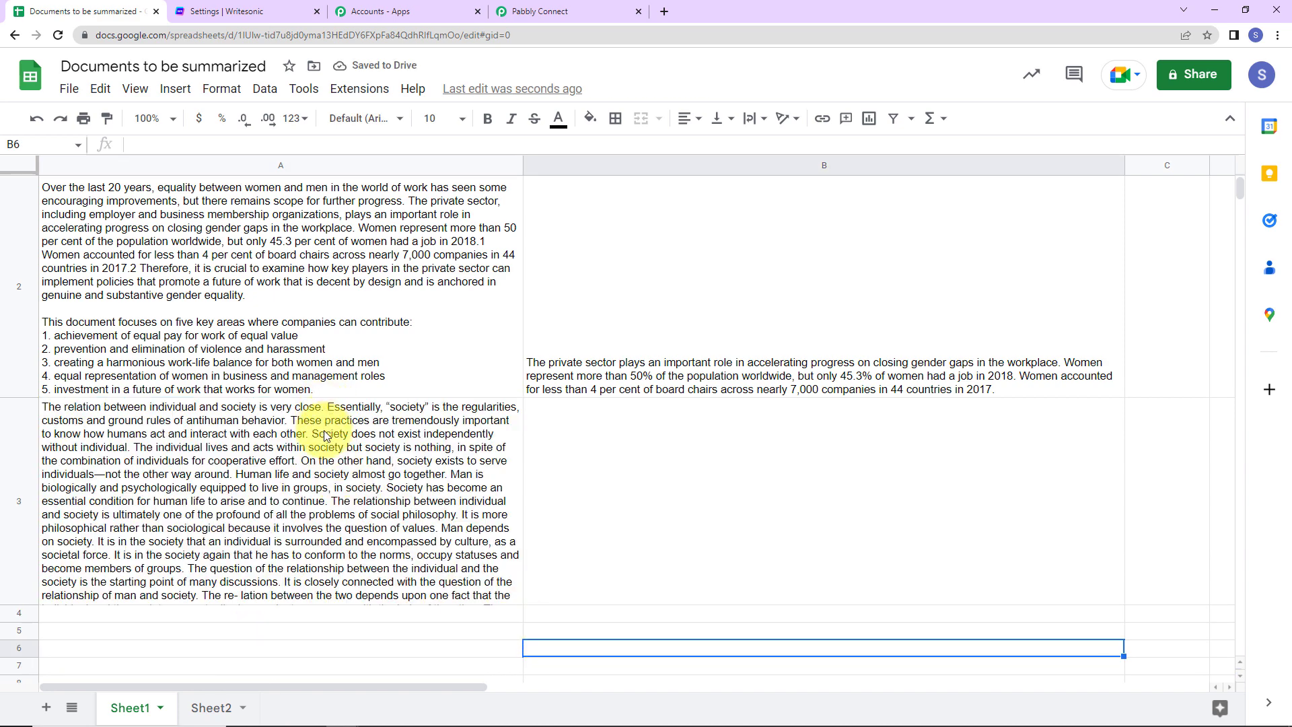
# Step: Examine the full text in cell A3 and check the Document Summary cell beside it
pyautogui.doubleClick(414, 551)
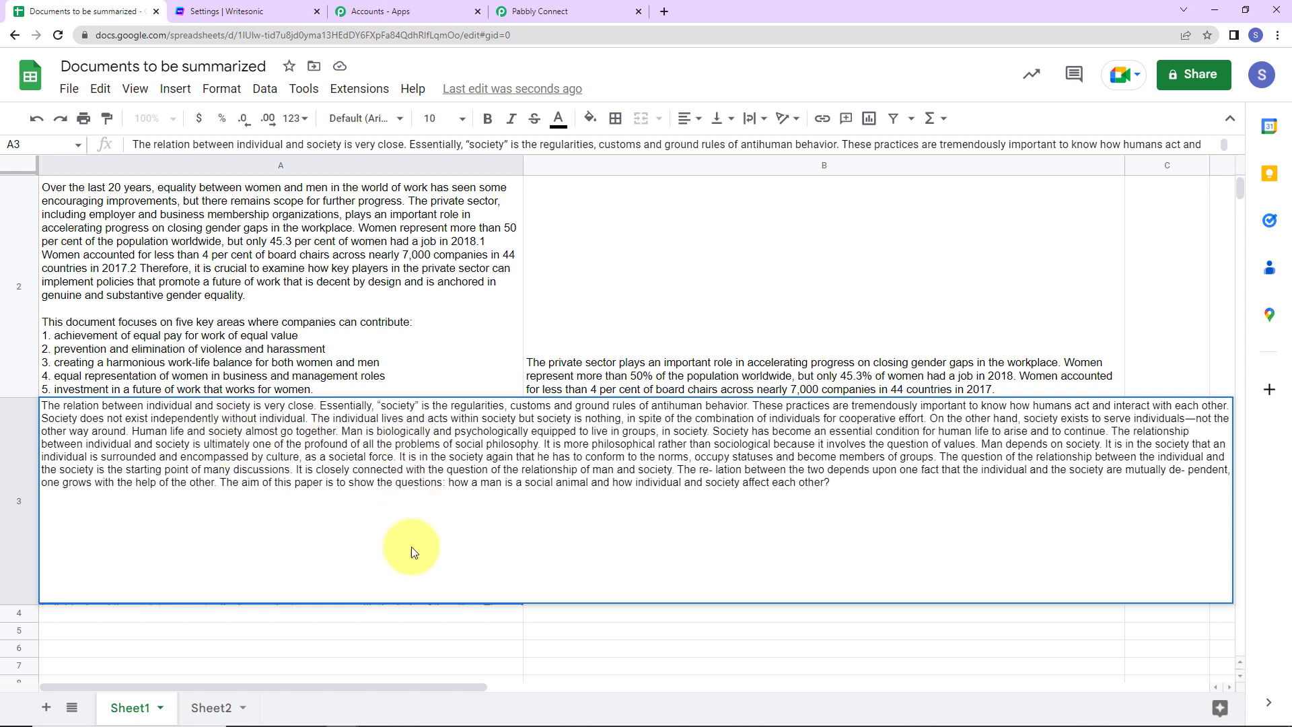
pyautogui.click(415, 632)
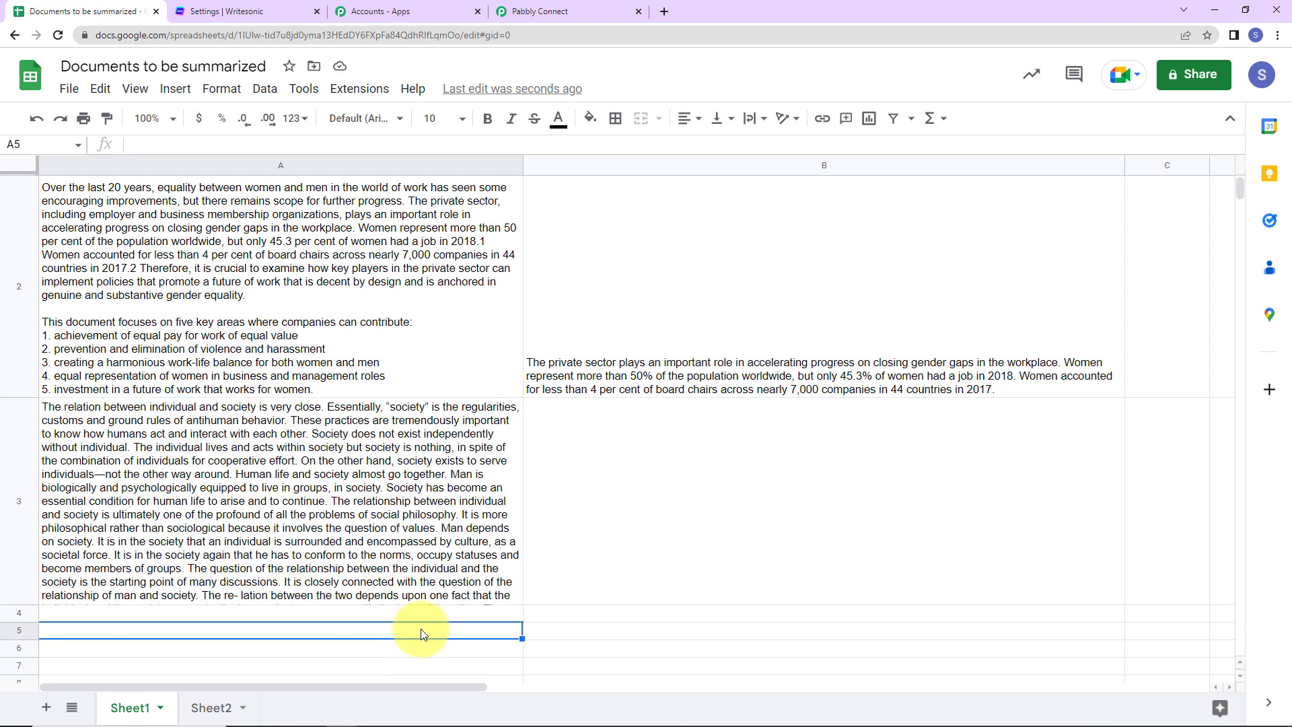
pyautogui.doubleClick(455, 551)
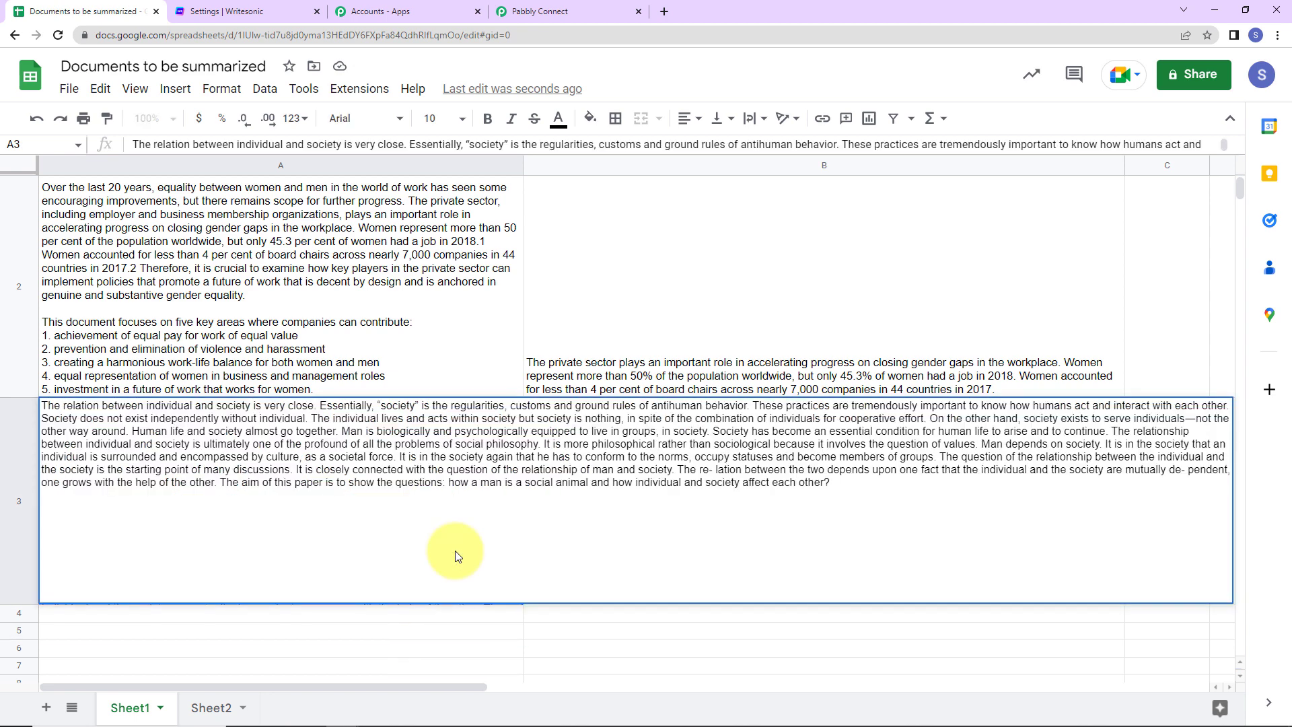
pyautogui.click(457, 636)
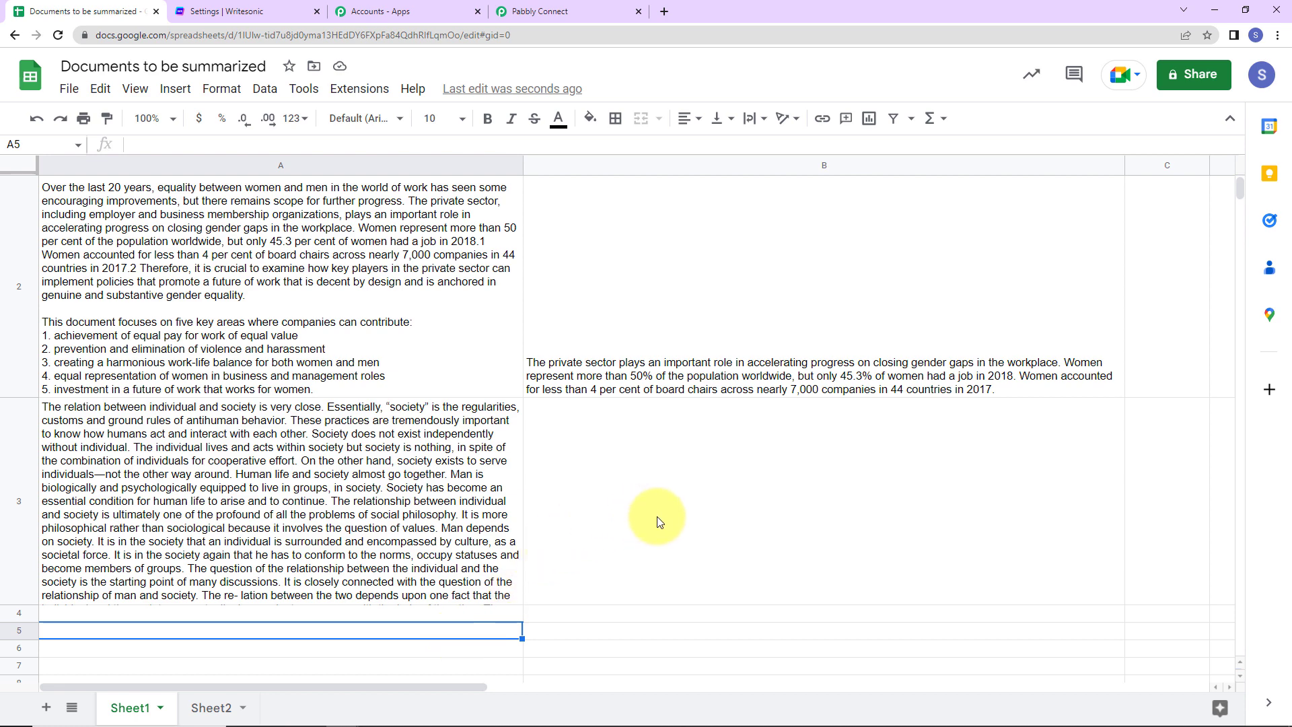
pyautogui.click(678, 643)
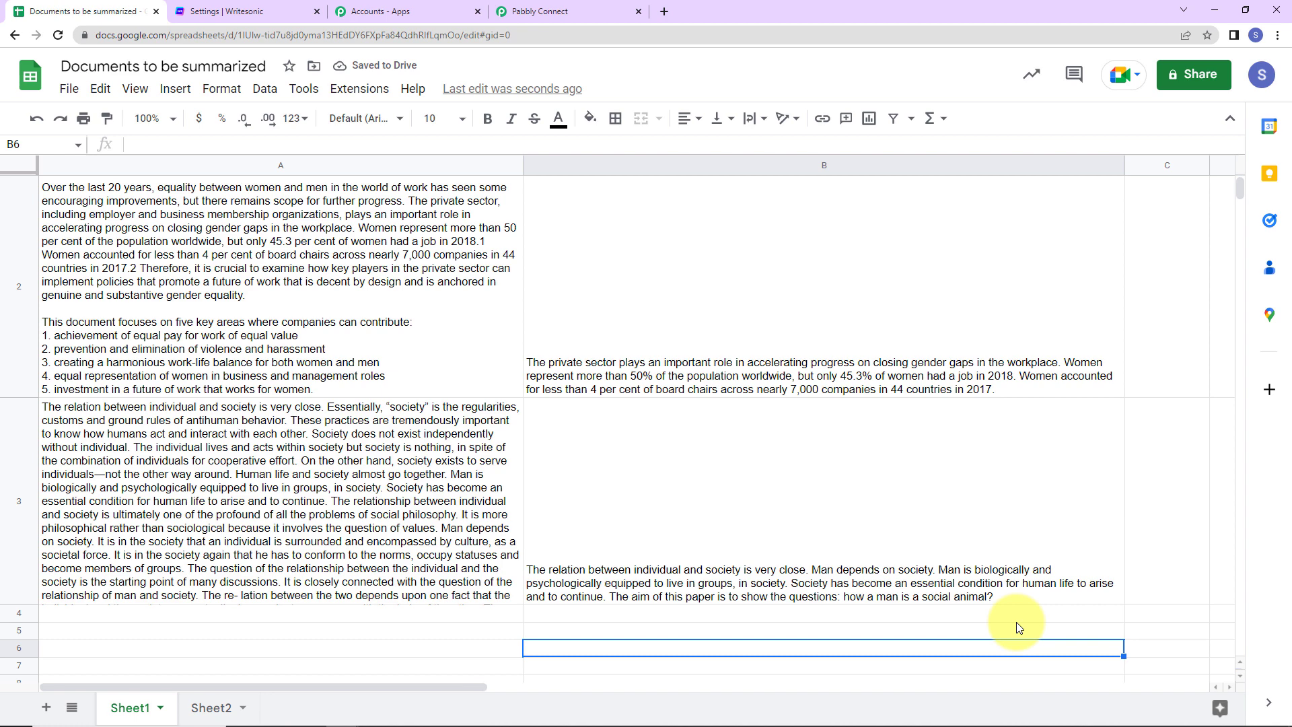
# Step: Switch back to the Pabbly Connect workflow and collapse the trigger and both action steps to review the whole sequence
pyautogui.click(600, 15)
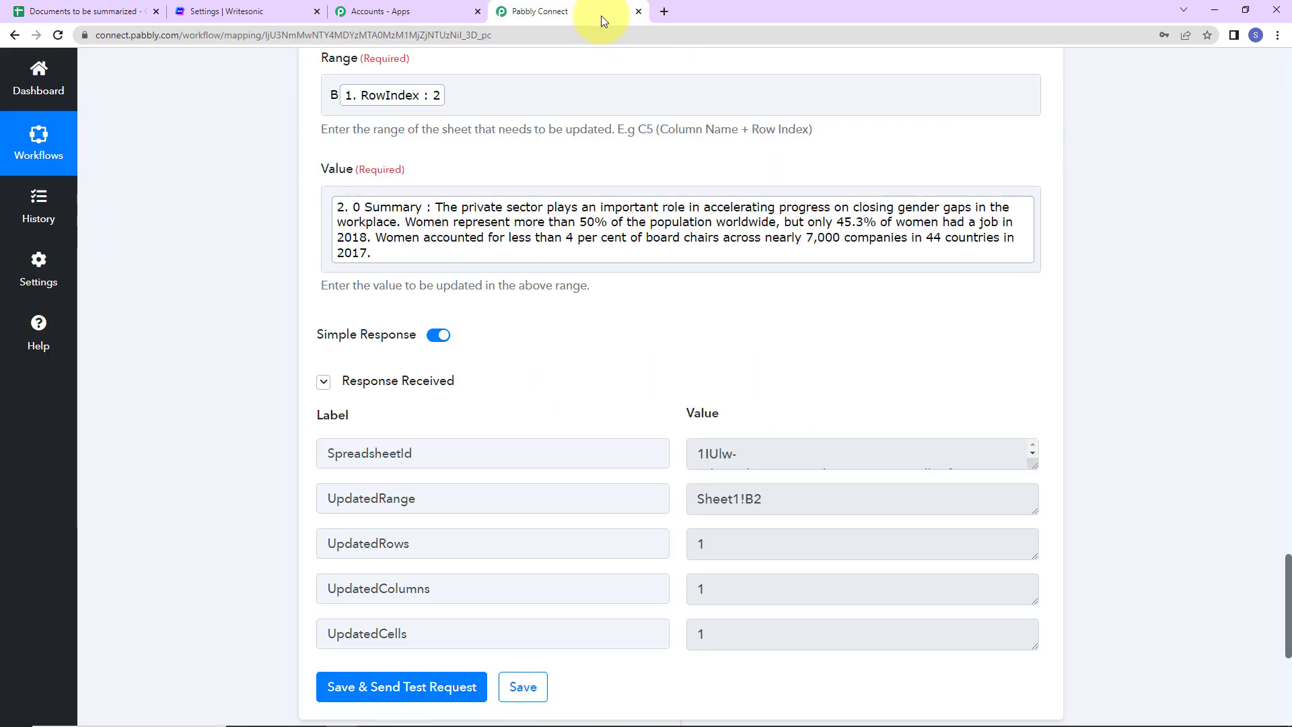
pyautogui.moveTo(1288, 595); pyautogui.dragTo(1255, 75)
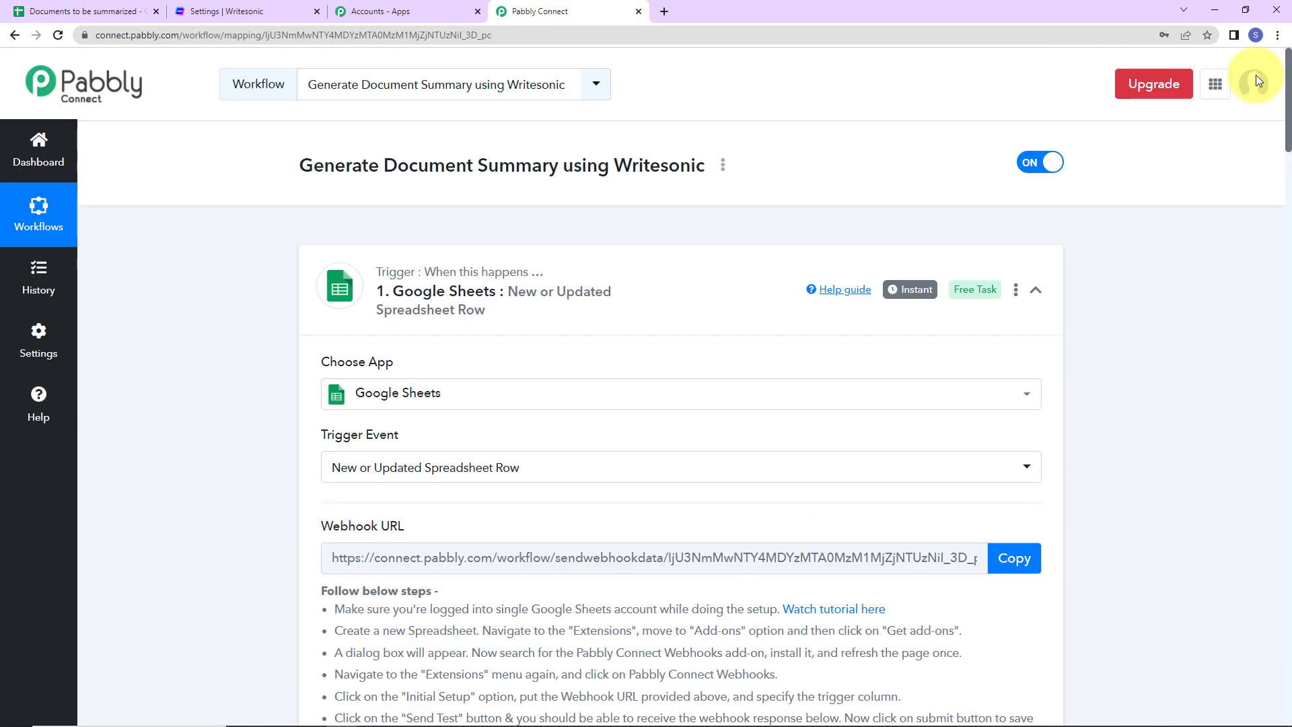
pyautogui.click(1036, 294)
pyautogui.scroll(-2, 1099, 434)
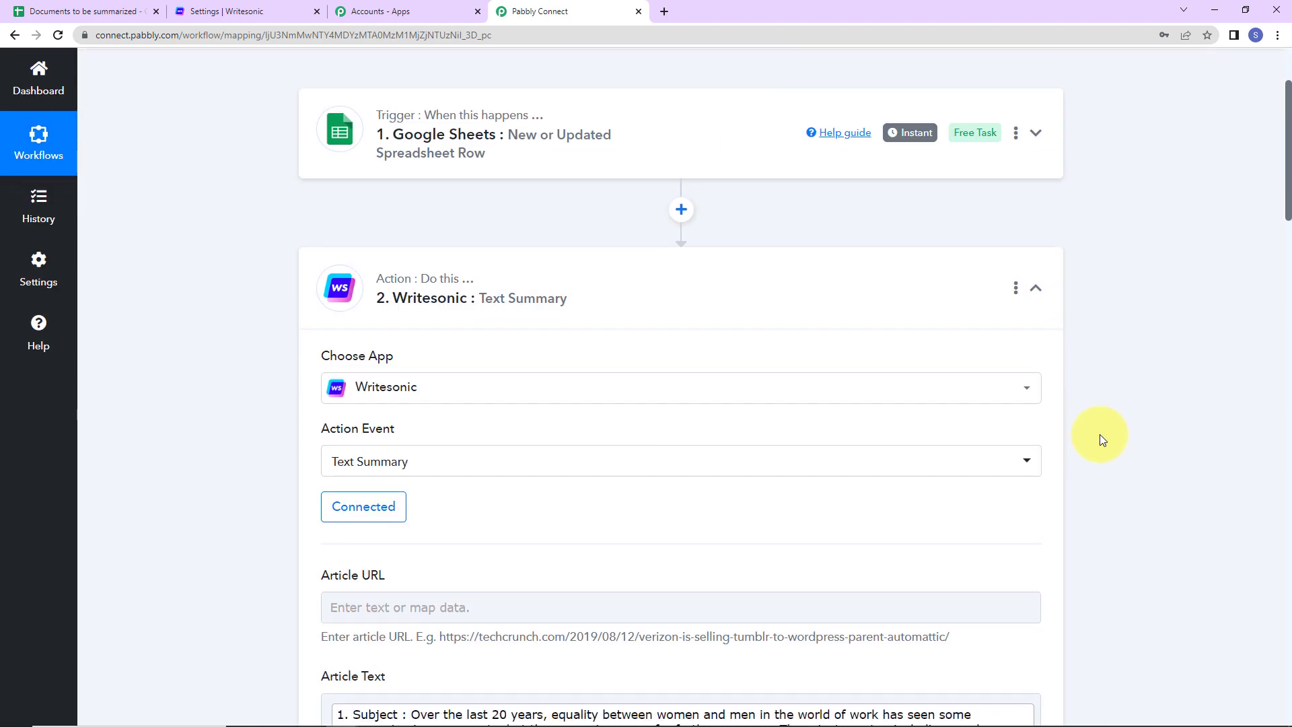
pyautogui.click(1035, 287)
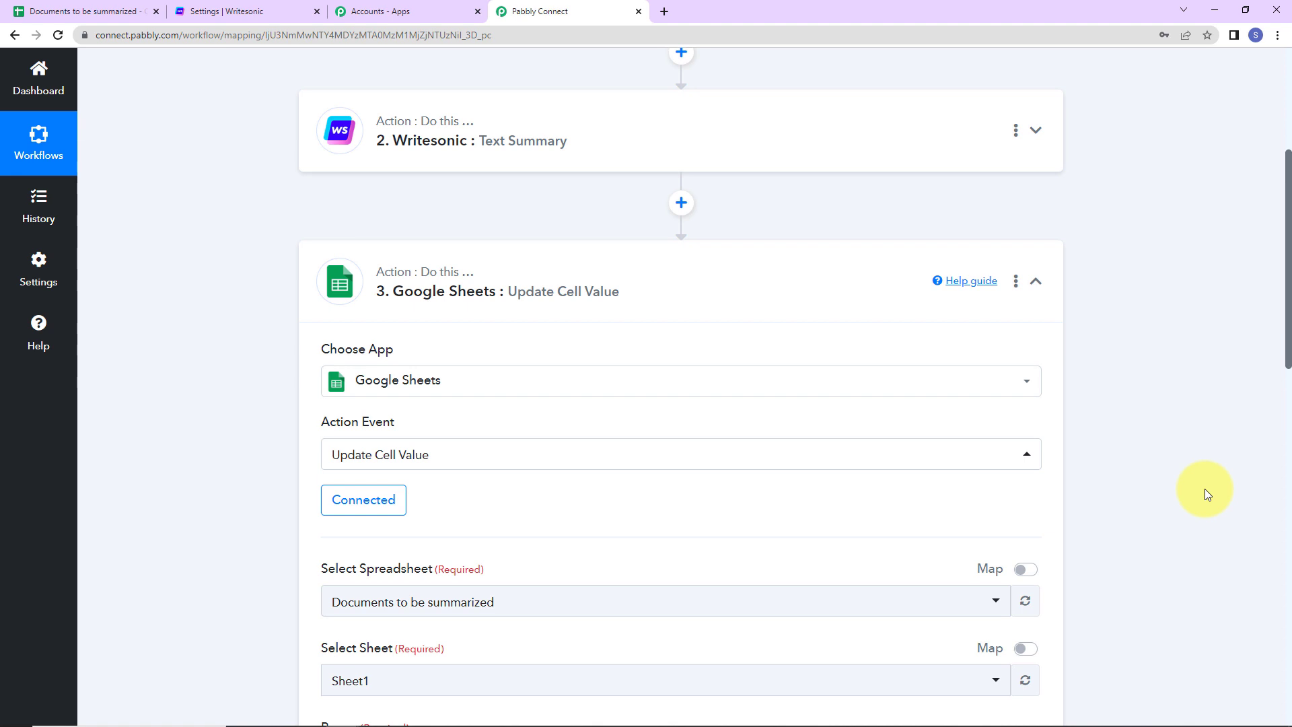
pyautogui.click(1035, 281)
pyautogui.scroll(5, 1186, 488)
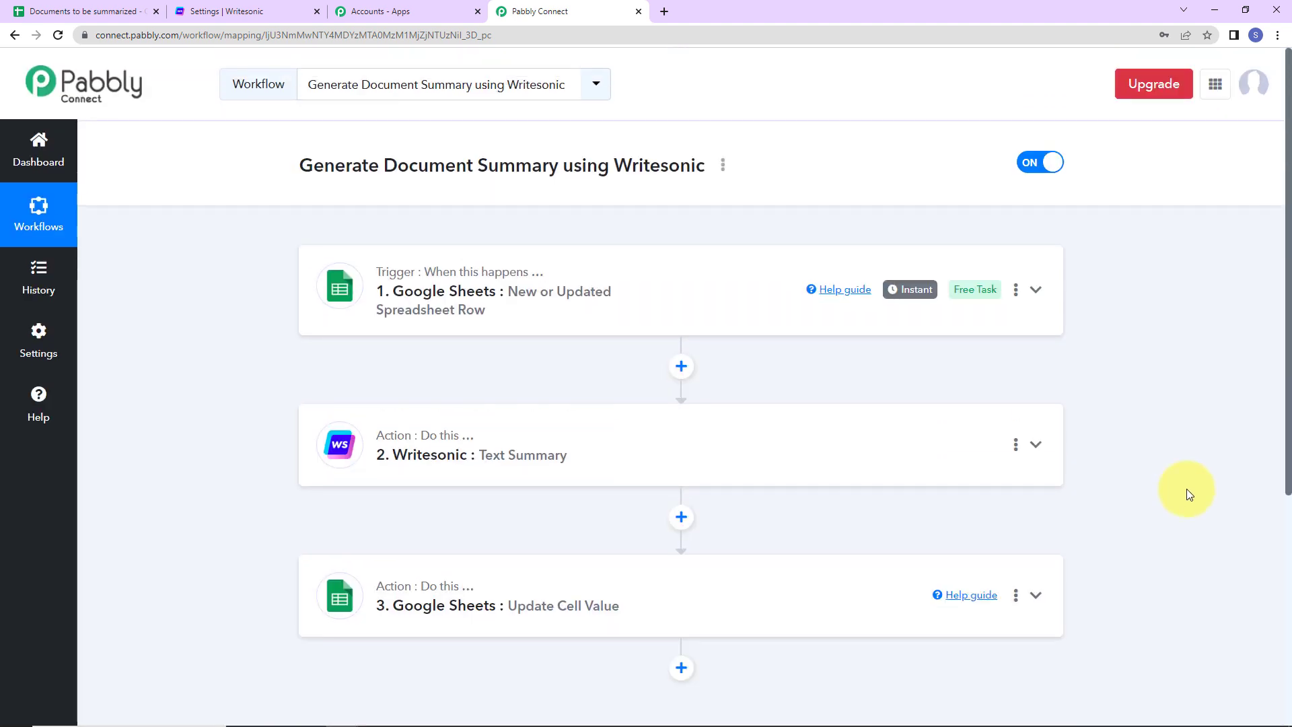